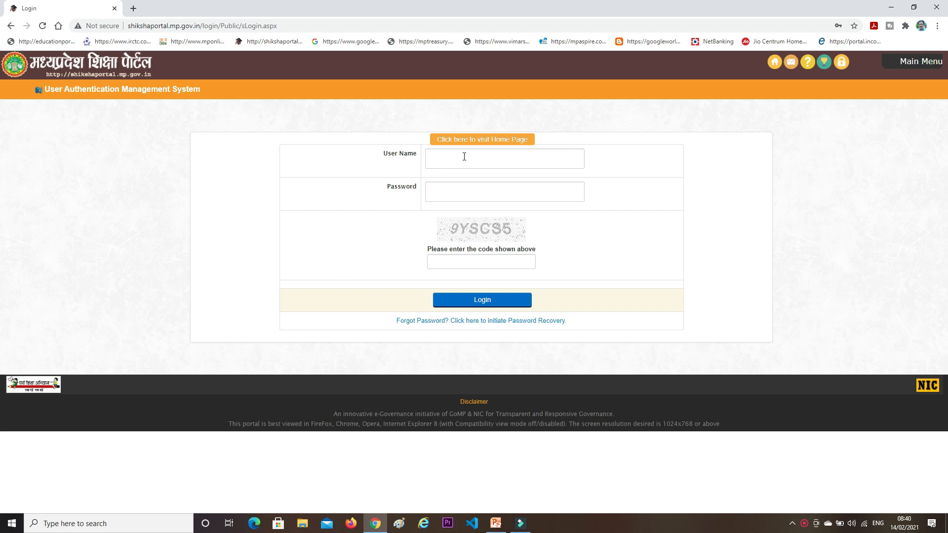
# Log in to MP Shiksha Portal with the saved user name and password plus the displayed captcha code
pyautogui.click(464, 156)
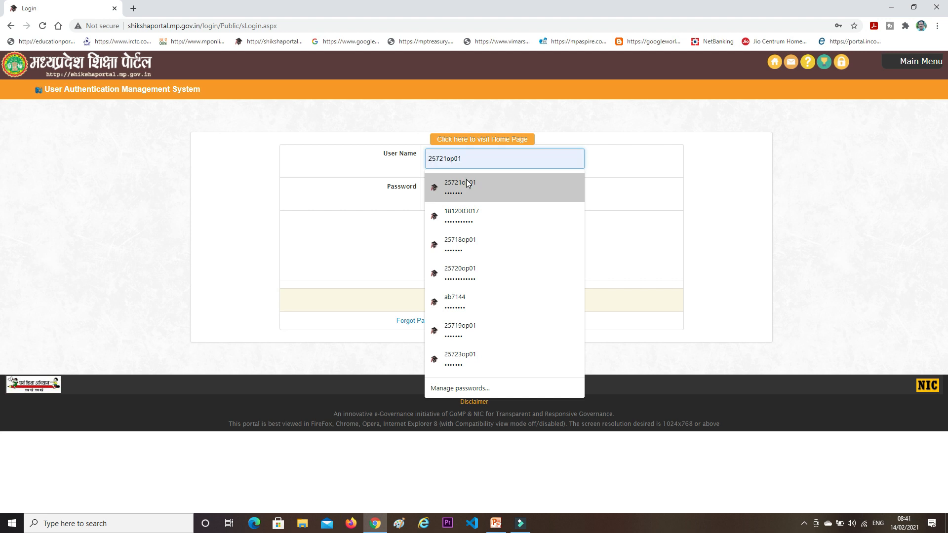
pyautogui.click(466, 180)
pyautogui.click(472, 262)
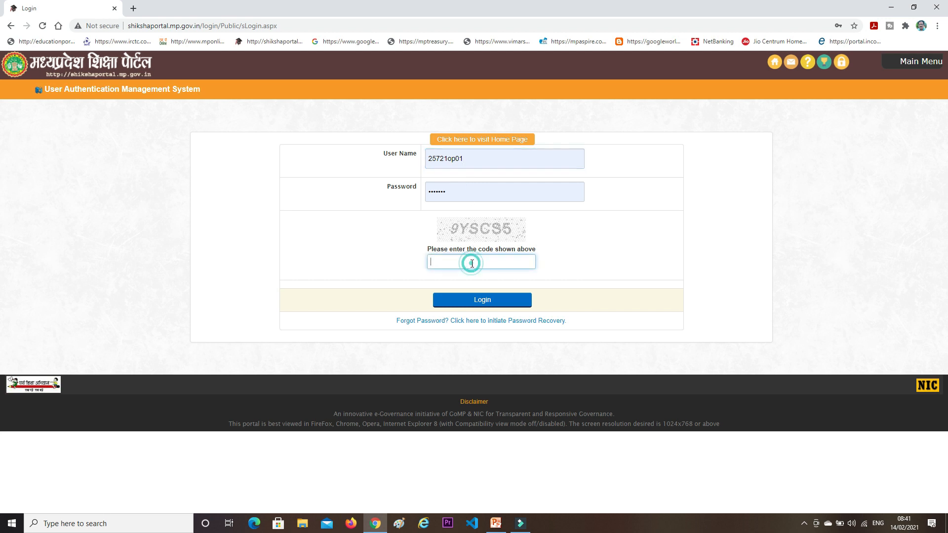
pyautogui.write('9yscs5')
pyautogui.click(483, 299)
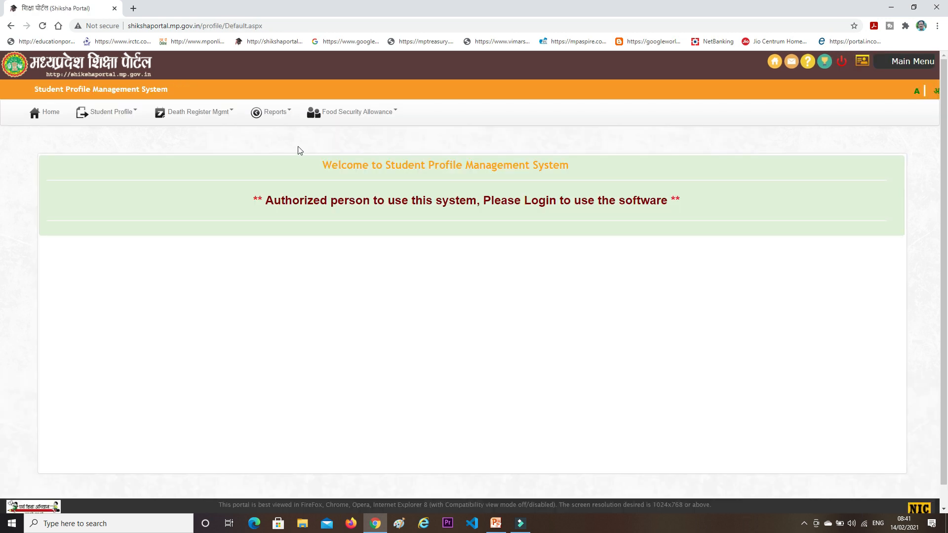
# Open Student Profile > 1.2 Update Student Profile for Scholarships with academic year 2020-21
pyautogui.click(114, 113)
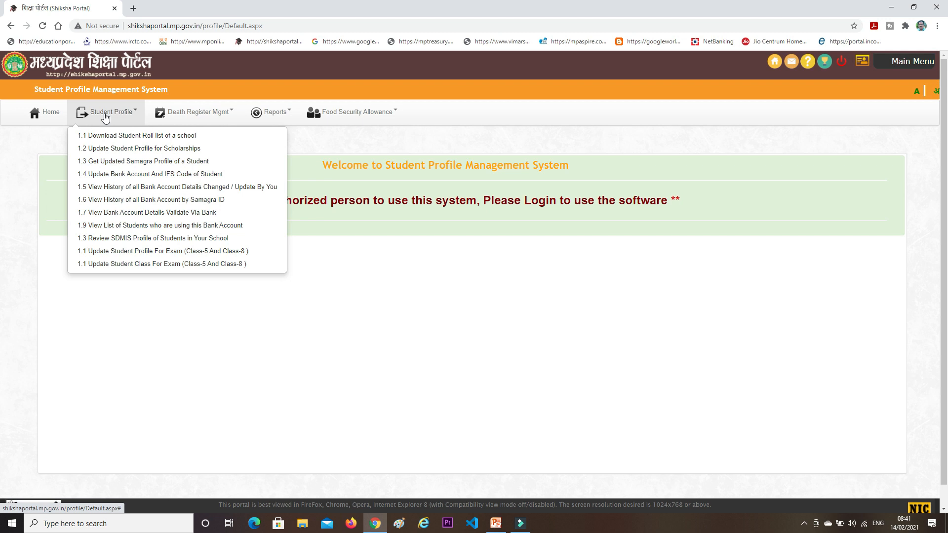
pyautogui.click(109, 148)
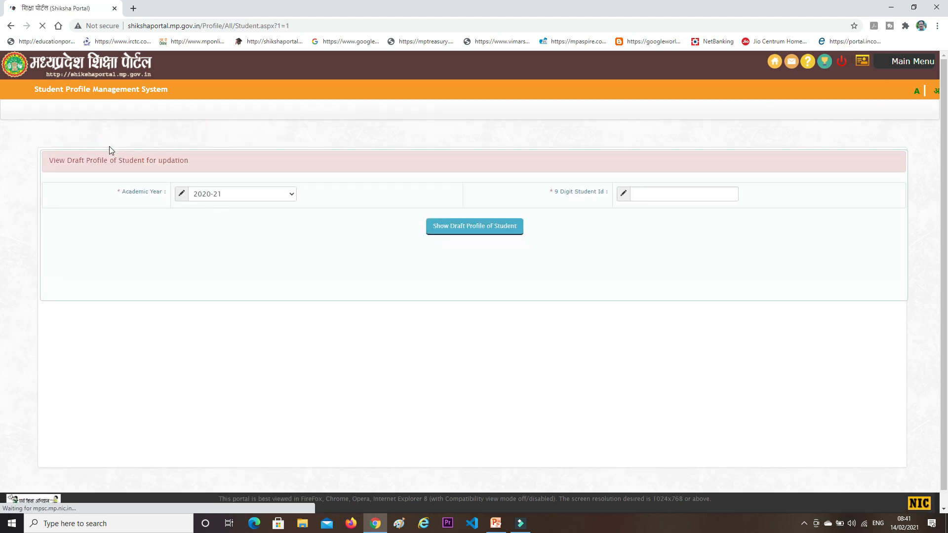
pyautogui.click(219, 206)
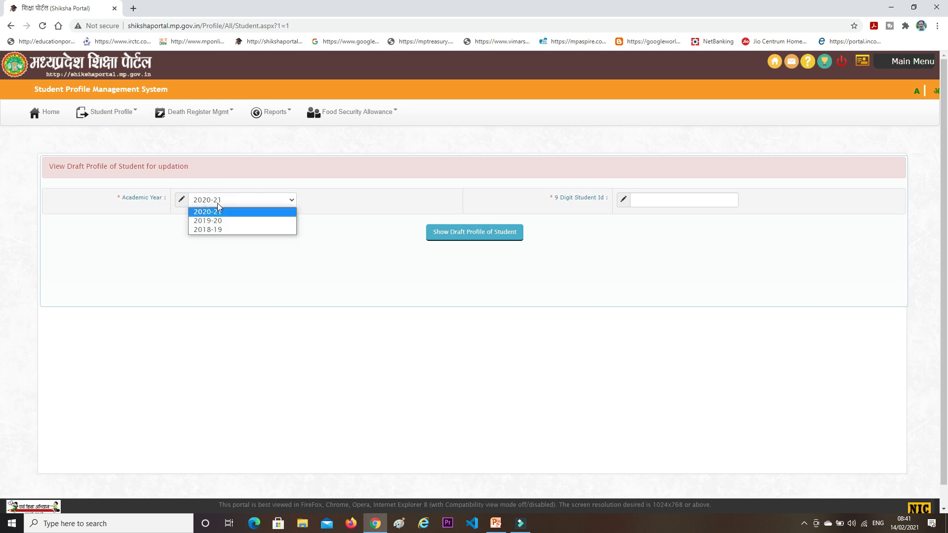
pyautogui.click(217, 199)
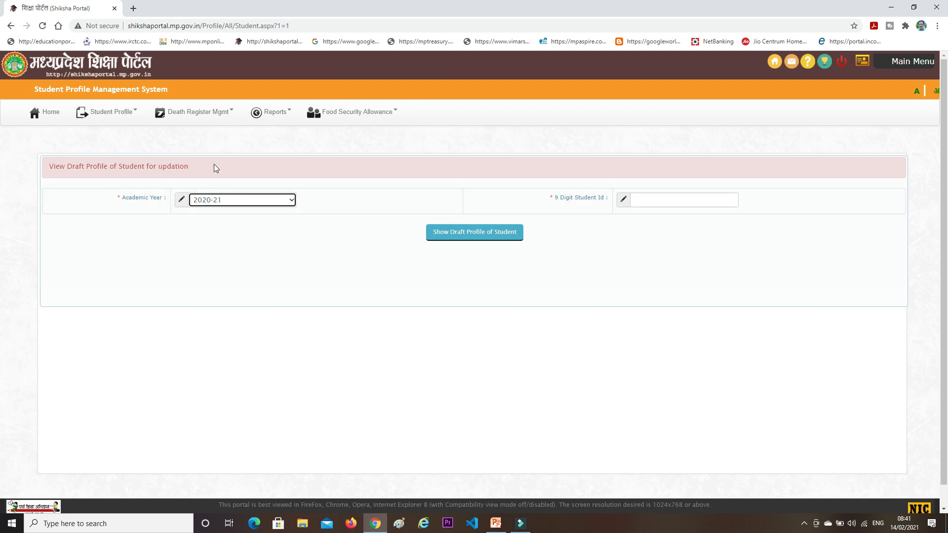
# Open the School Wise Samagra page in a new tab, then return to the draft profile lookup
pyautogui.click(132, 8)
pyautogui.click(77, 5)
pyautogui.click(636, 202)
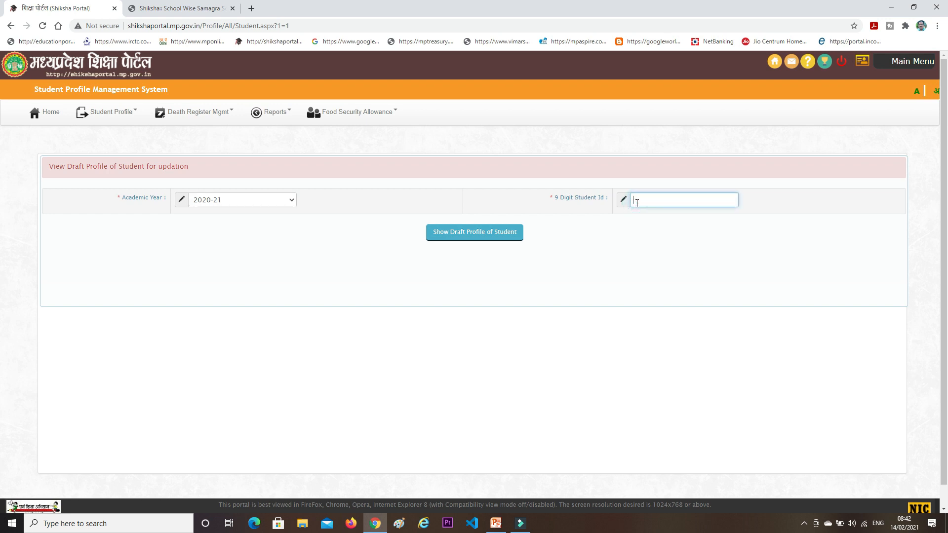
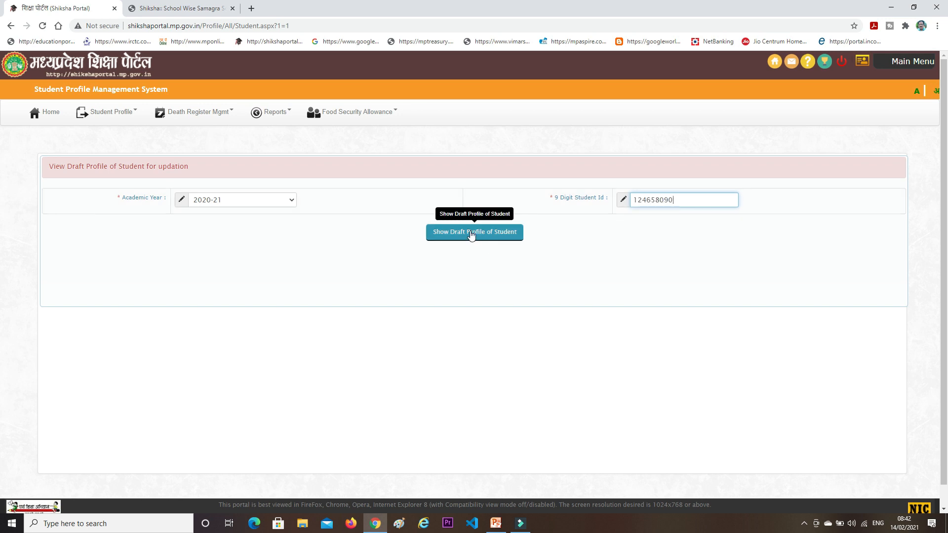
# Enter the student's 9-digit ID and show the draft profile for GOVT. GIRLS HSS KATANGI
pyautogui.click(472, 233)
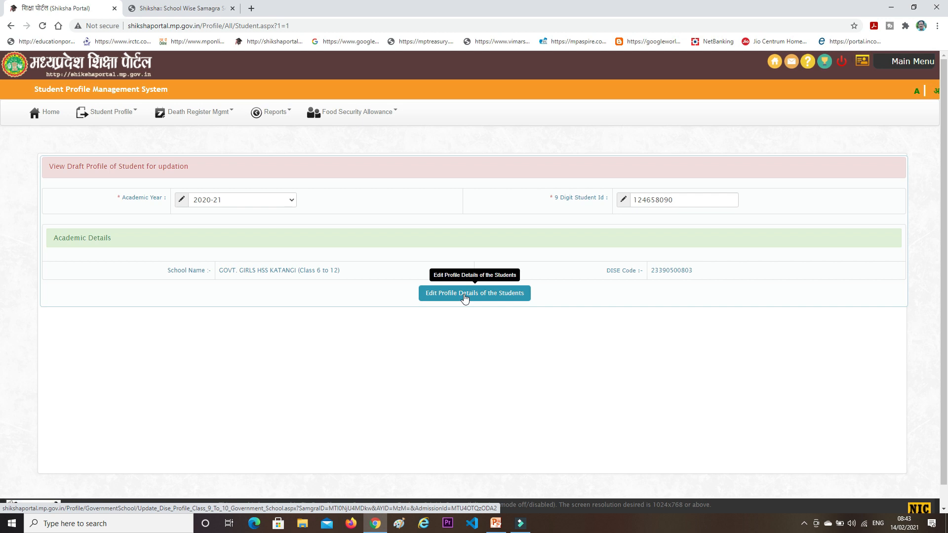
# Edit the profile: father's occupation मजदूरी, annual family income 30000, mother's occupation गृहणी
pyautogui.click(464, 297)
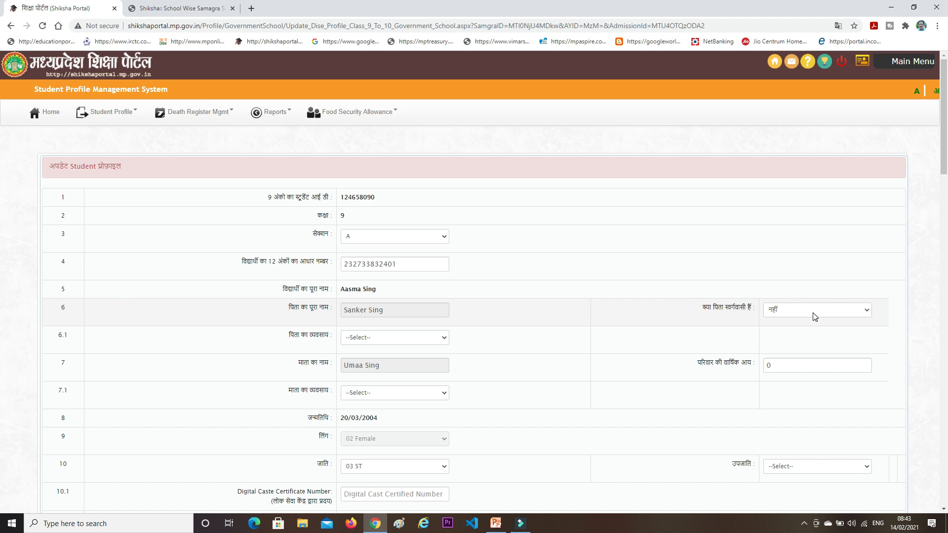
pyautogui.click(388, 339)
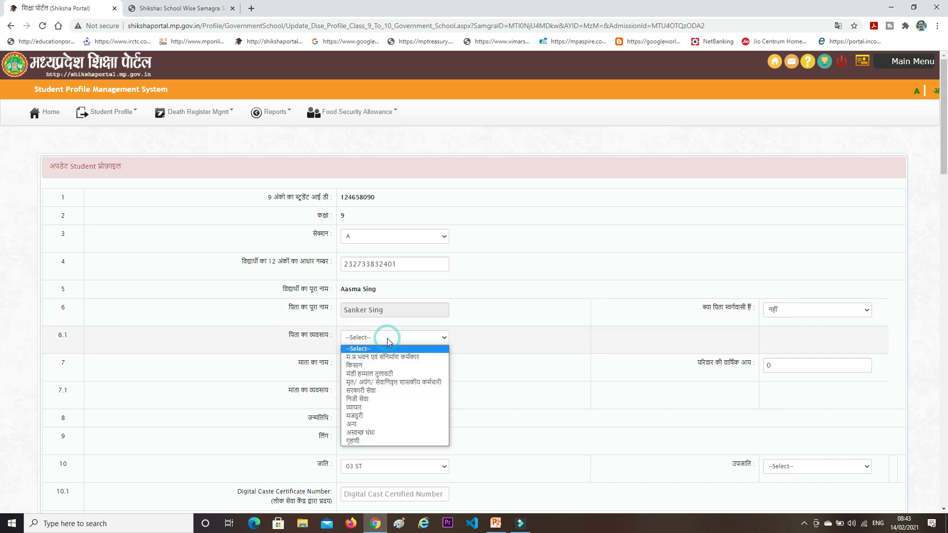
pyautogui.click(359, 418)
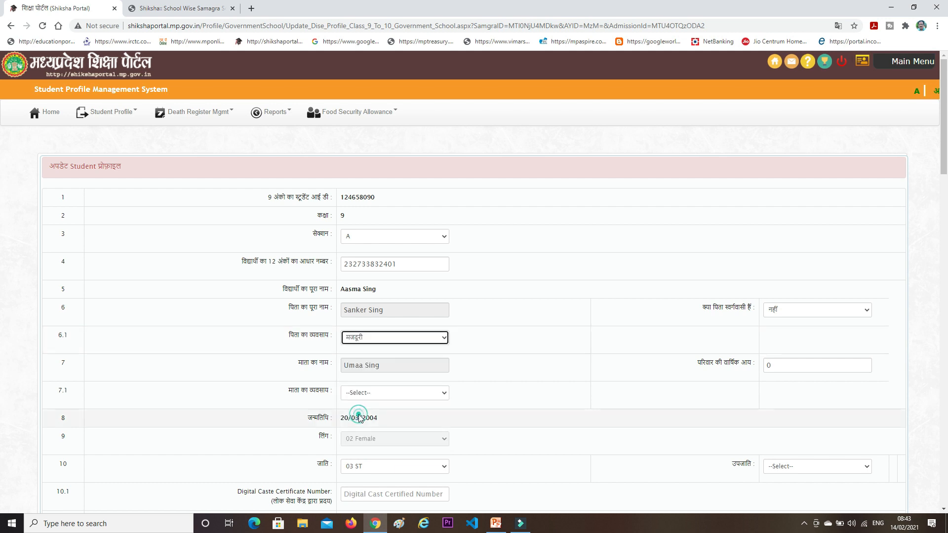
pyautogui.moveTo(789, 367); pyautogui.dragTo(765, 376)
pyautogui.write('30000')
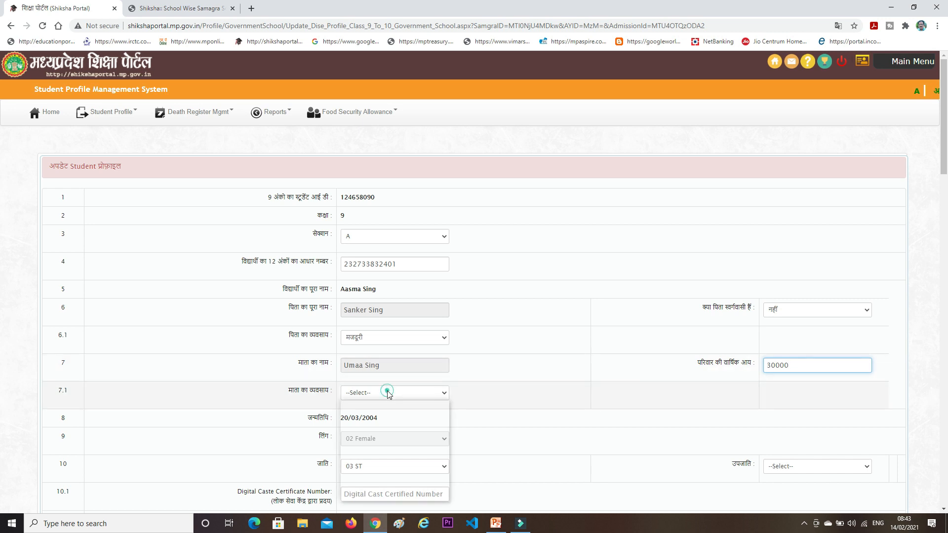
pyautogui.click(388, 392)
pyautogui.click(354, 495)
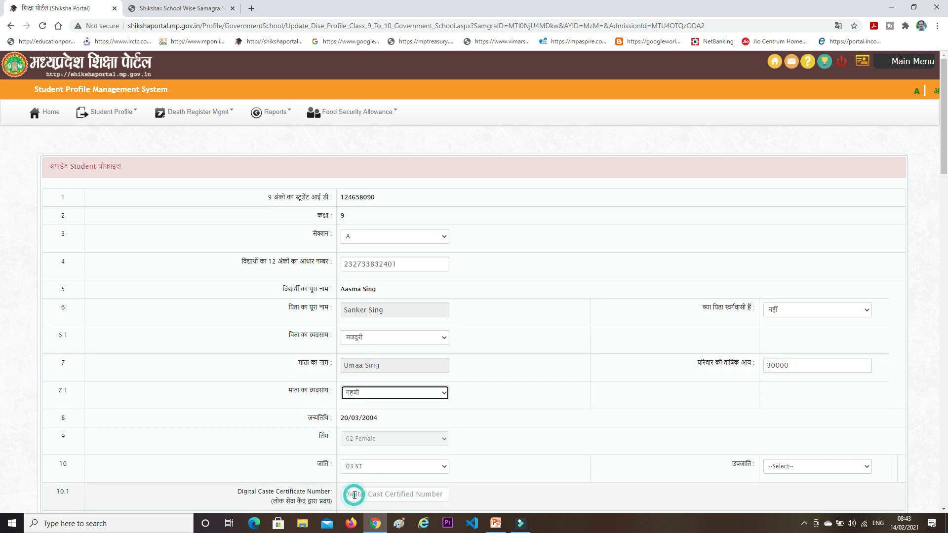
pyautogui.scroll(-3, 468, 366)
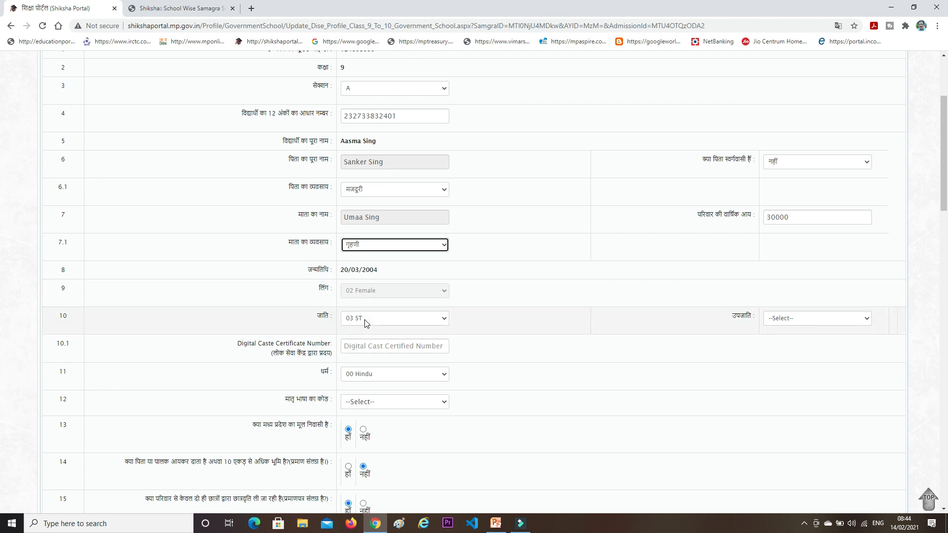
# Set sub-caste to Not PTG, fill the digital caste certificate number, and mother tongue 04 Hindi
pyautogui.click(801, 320)
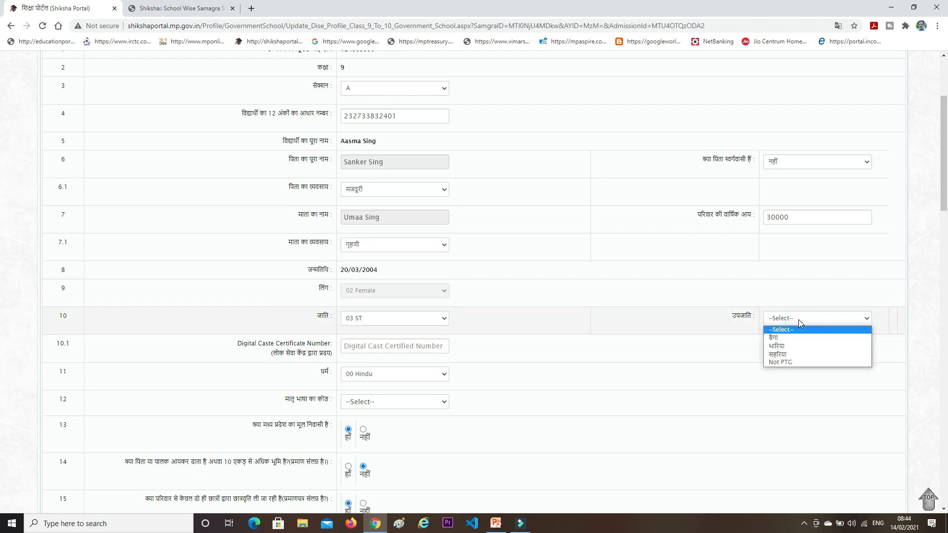
pyautogui.click(782, 362)
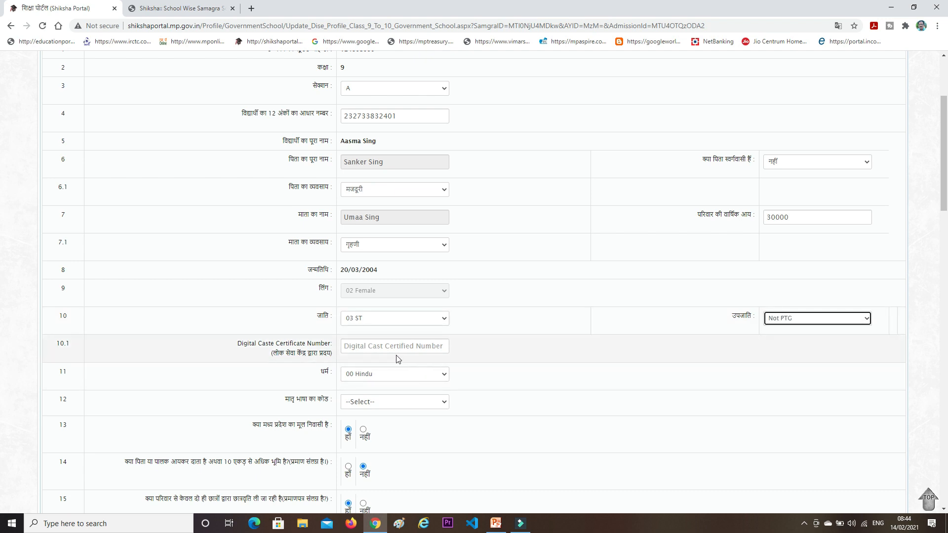
pyautogui.click(373, 346)
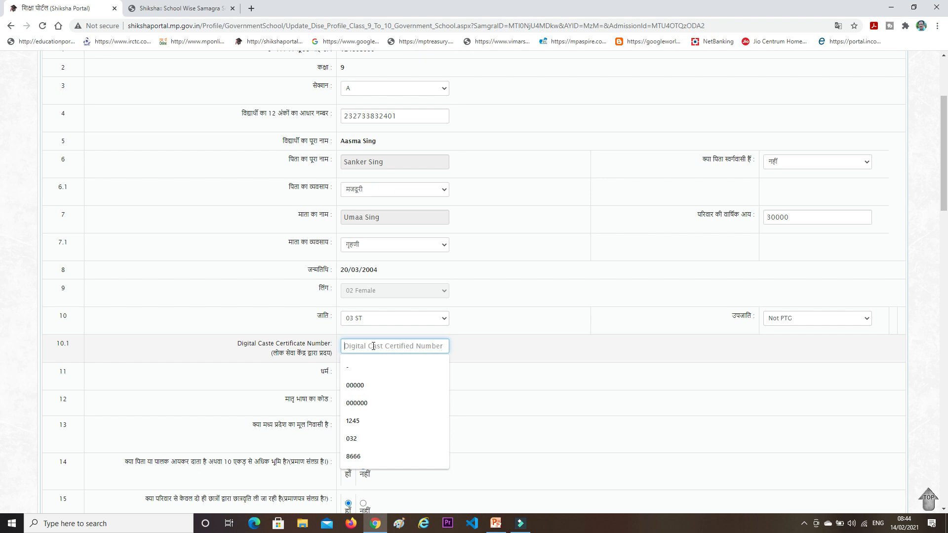
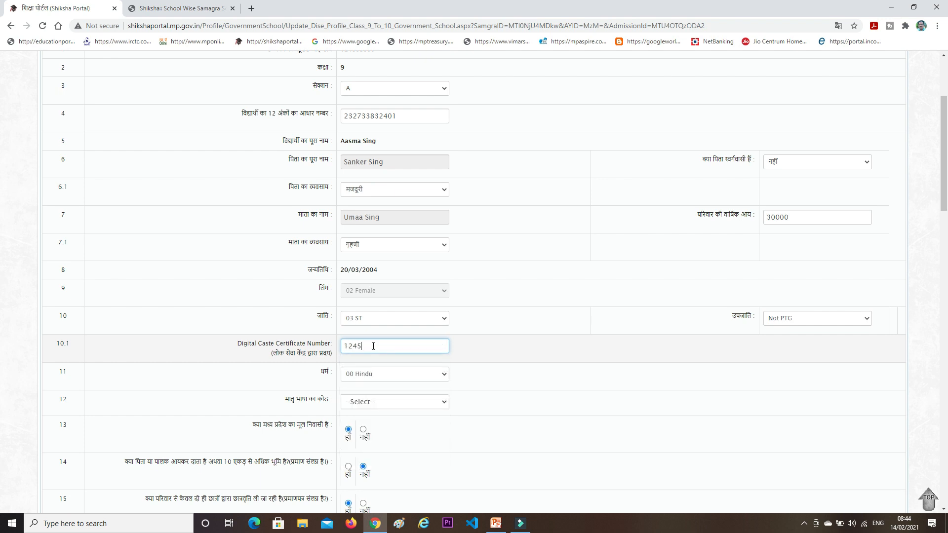
pyautogui.click(508, 343)
pyautogui.scroll(-3, 476, 349)
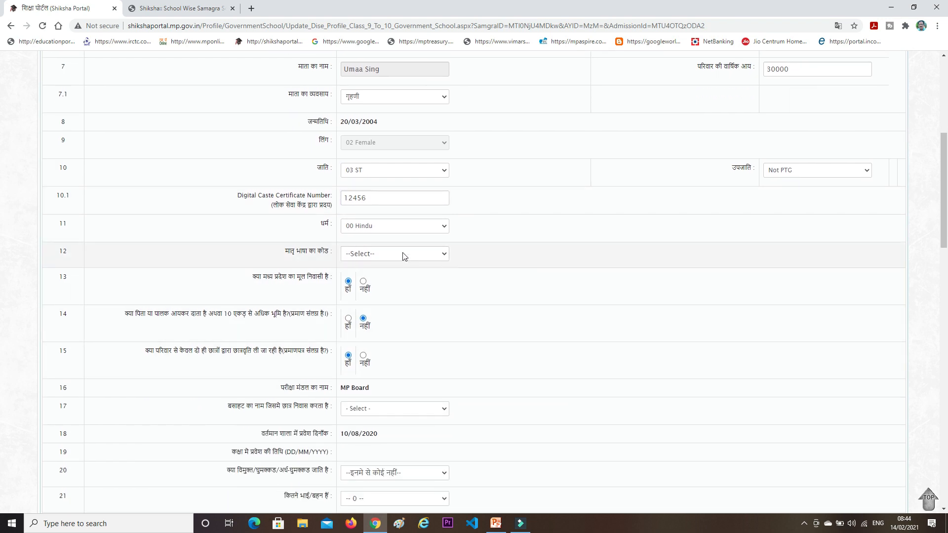
pyautogui.click(403, 254)
pyautogui.click(375, 274)
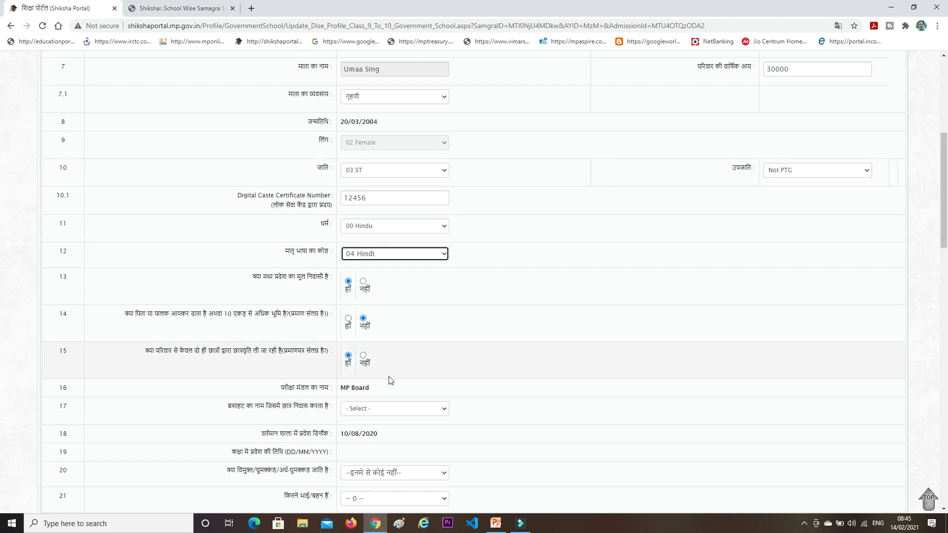
pyautogui.scroll(-2, 386, 384)
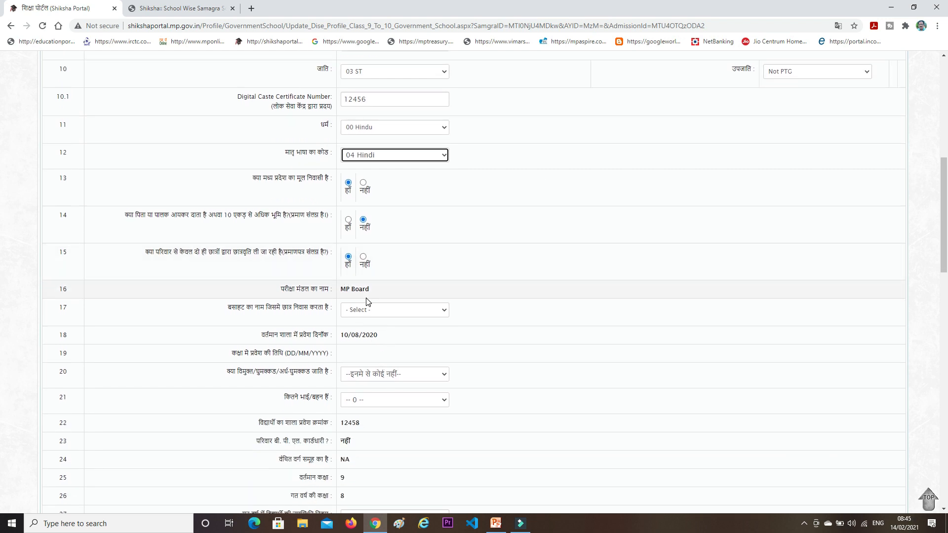
# Choose the student's settlement ward from the settlement dropdown
pyautogui.click(367, 312)
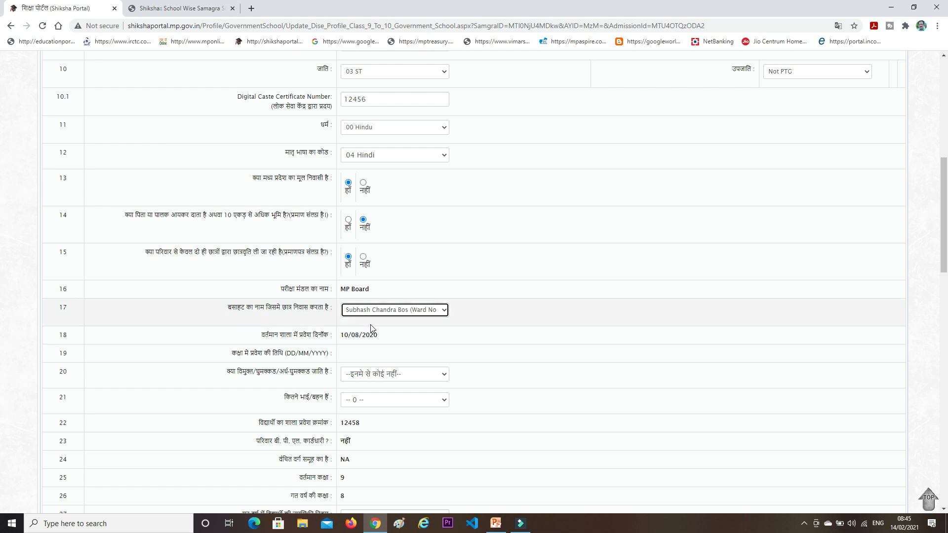
pyautogui.click(410, 334)
pyautogui.scroll(-2, 409, 332)
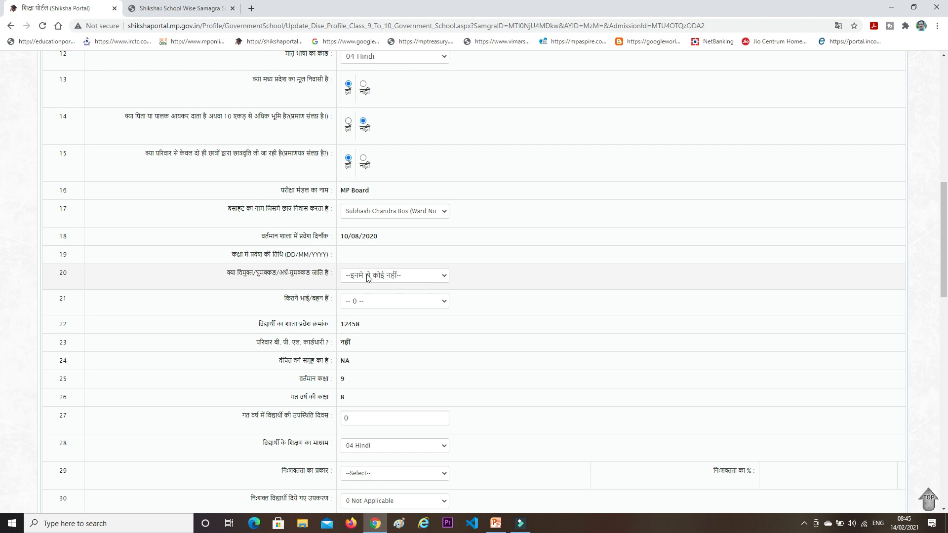
# Set the number of brothers and sisters (row 21) to 2 and review the form
pyautogui.click(365, 303)
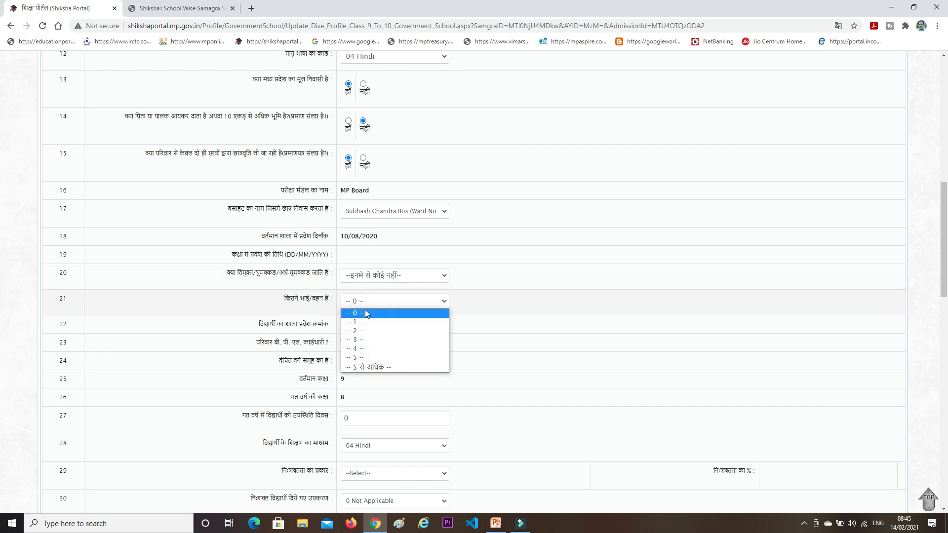
pyautogui.click(361, 331)
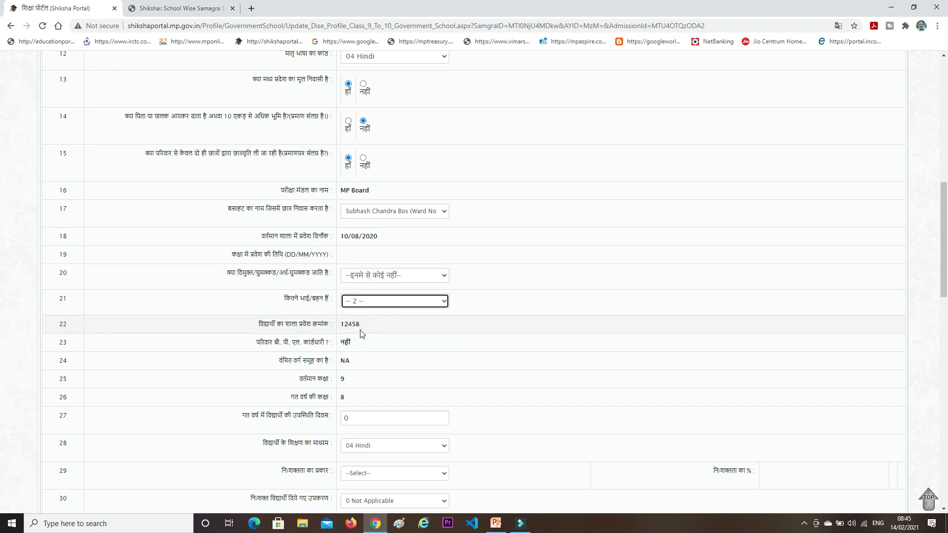
pyautogui.scroll(-1, 361, 334)
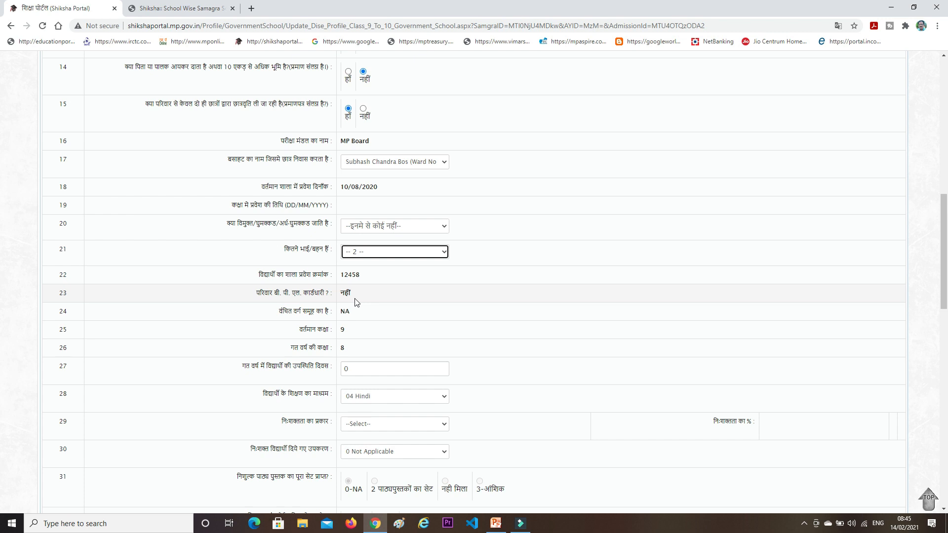
pyautogui.scroll(-1, 355, 301)
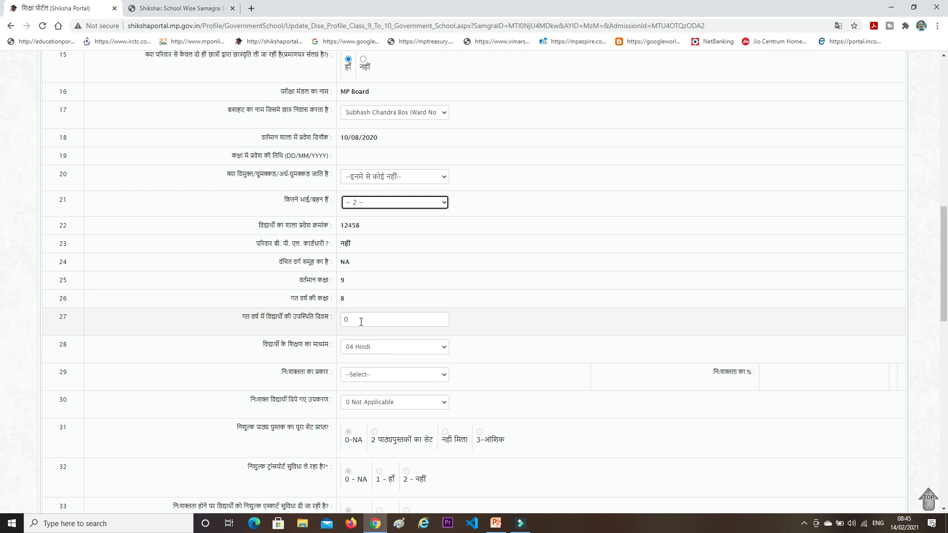
pyautogui.scroll(9, 361, 322)
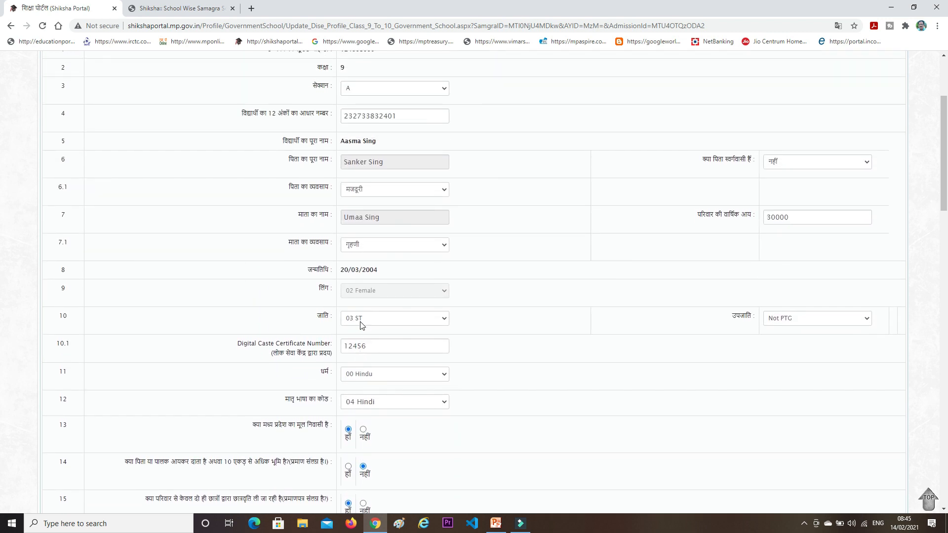
pyautogui.scroll(3, 361, 324)
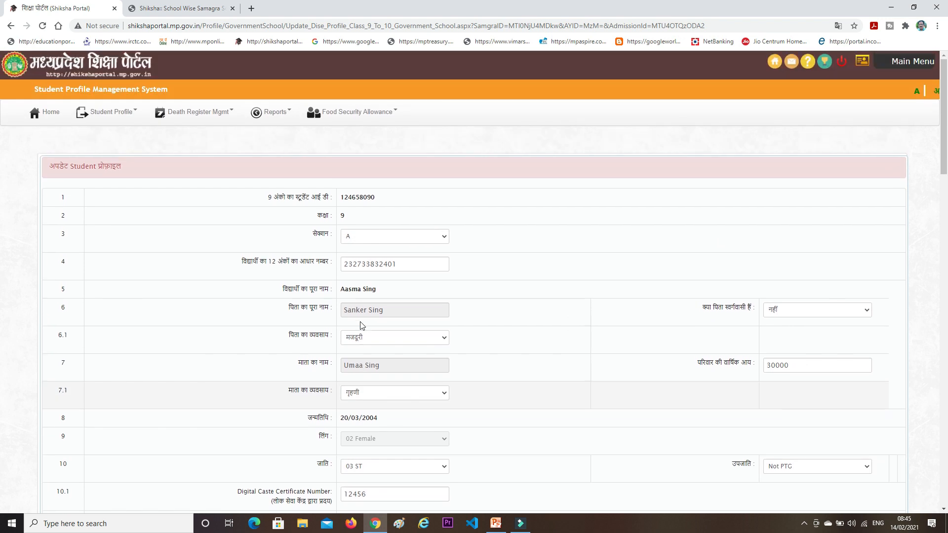
pyautogui.scroll(-4, 362, 325)
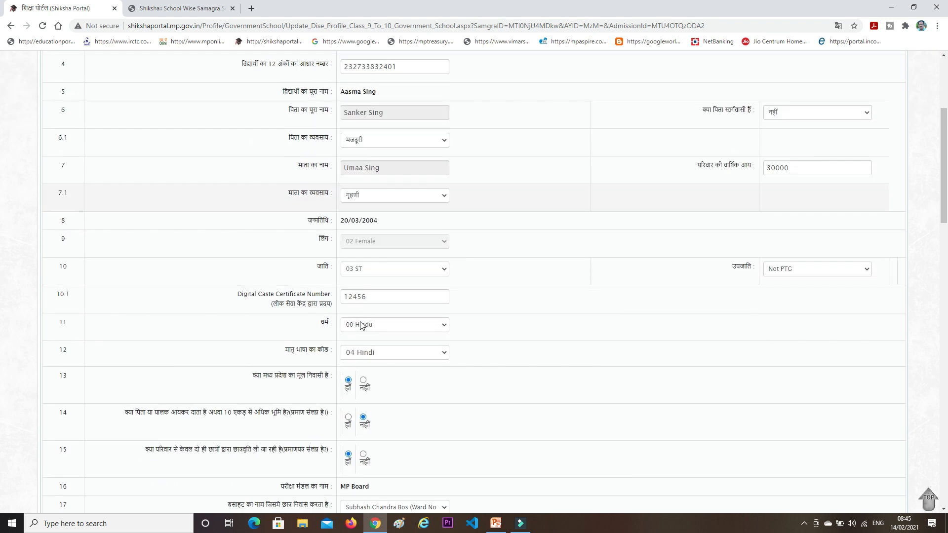
pyautogui.scroll(-4, 361, 325)
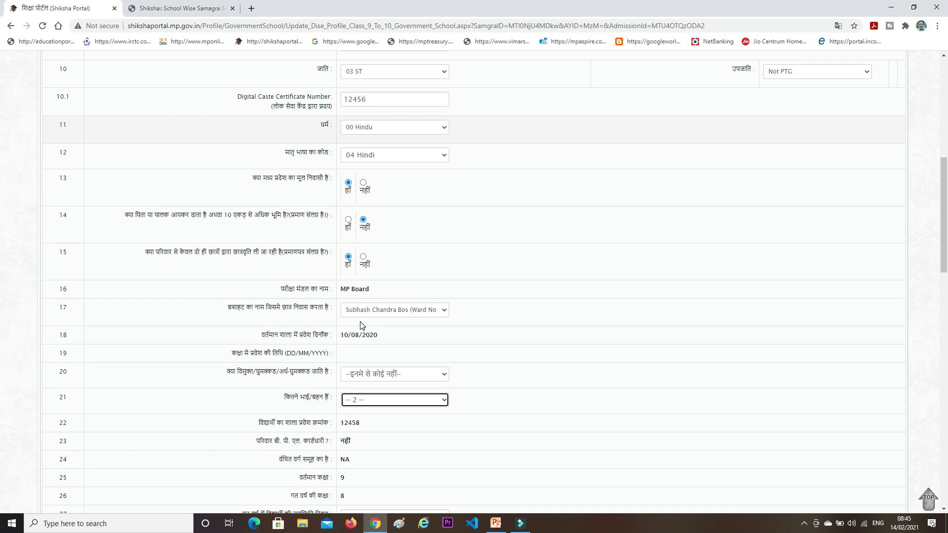
pyautogui.scroll(-4, 361, 326)
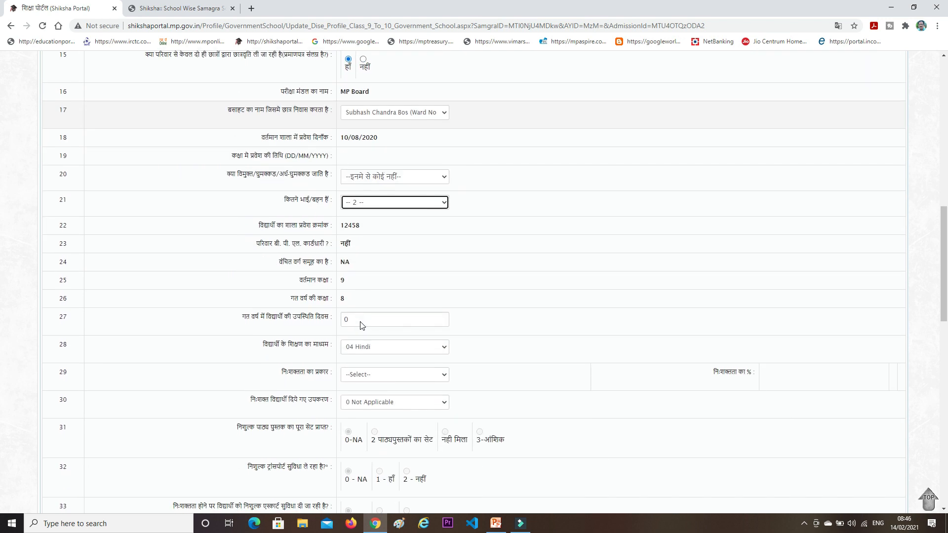
pyautogui.scroll(-2, 359, 354)
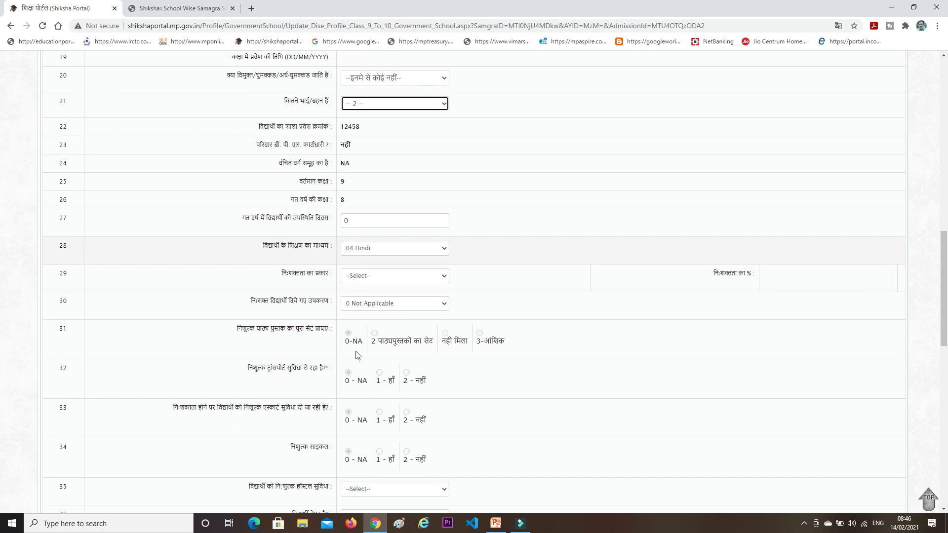
pyautogui.click(369, 276)
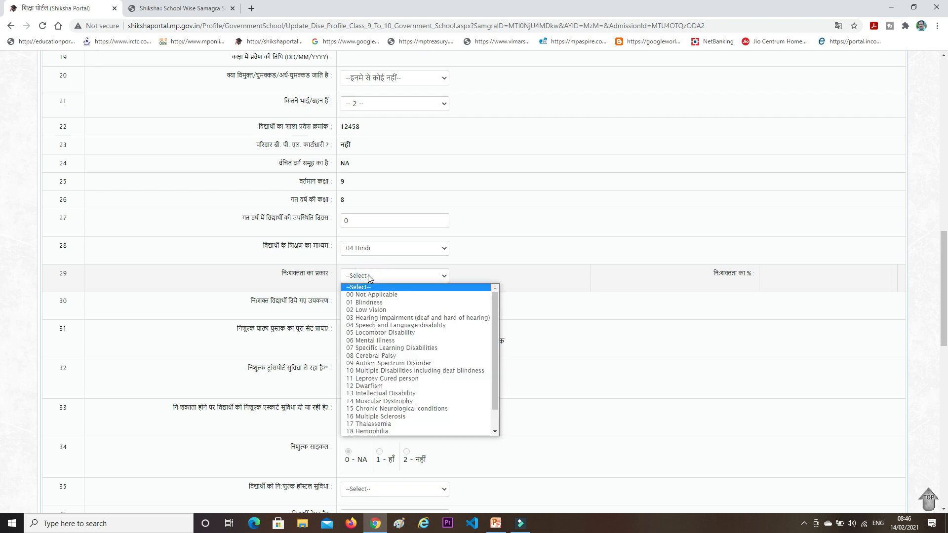
pyautogui.click(369, 275)
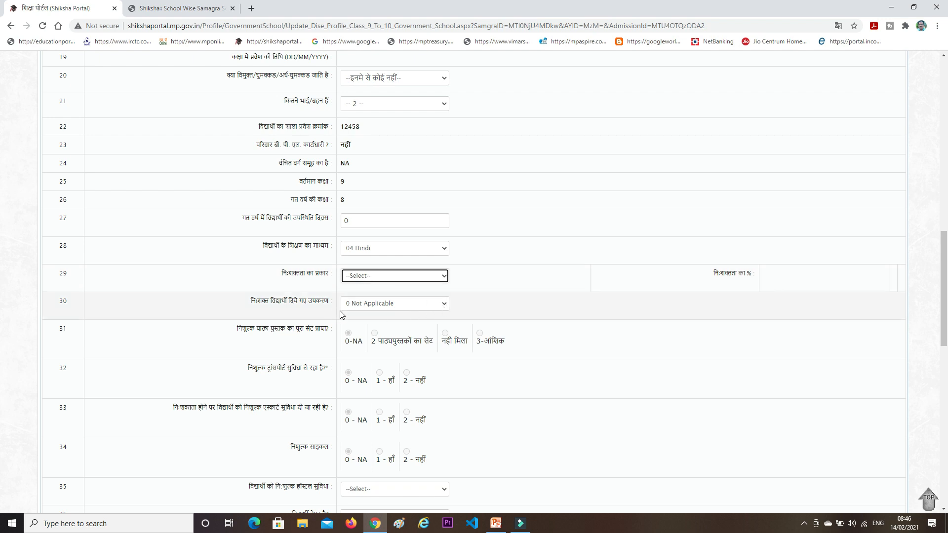
pyautogui.scroll(-4, 348, 318)
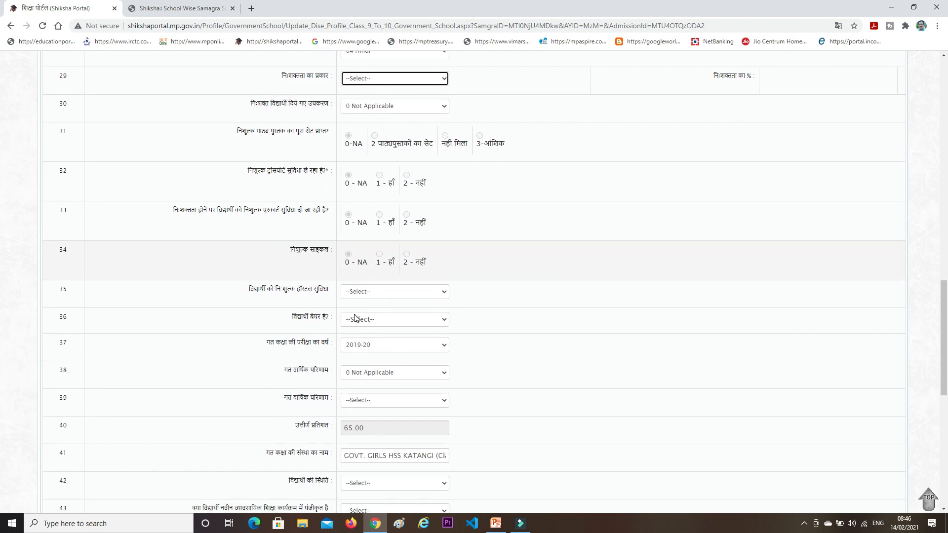
pyautogui.click(377, 292)
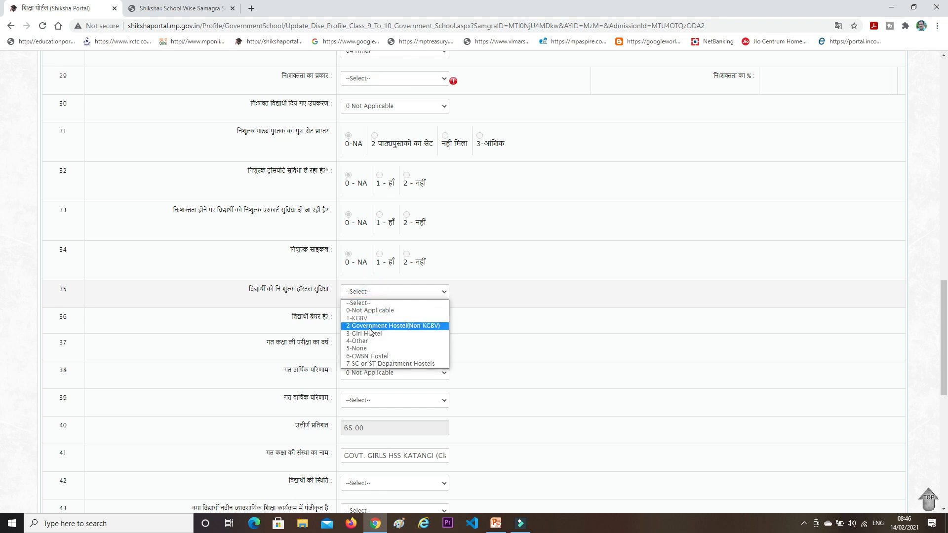
pyautogui.click(364, 303)
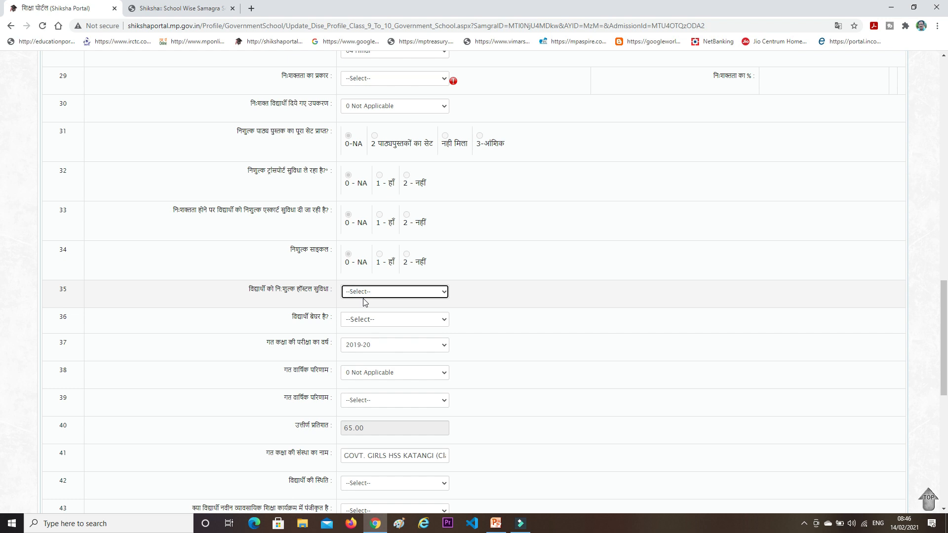
# Set row 38 to 1 Yes and row 39's previous annual result to 1 - Promoted
pyautogui.scroll(-3, 364, 303)
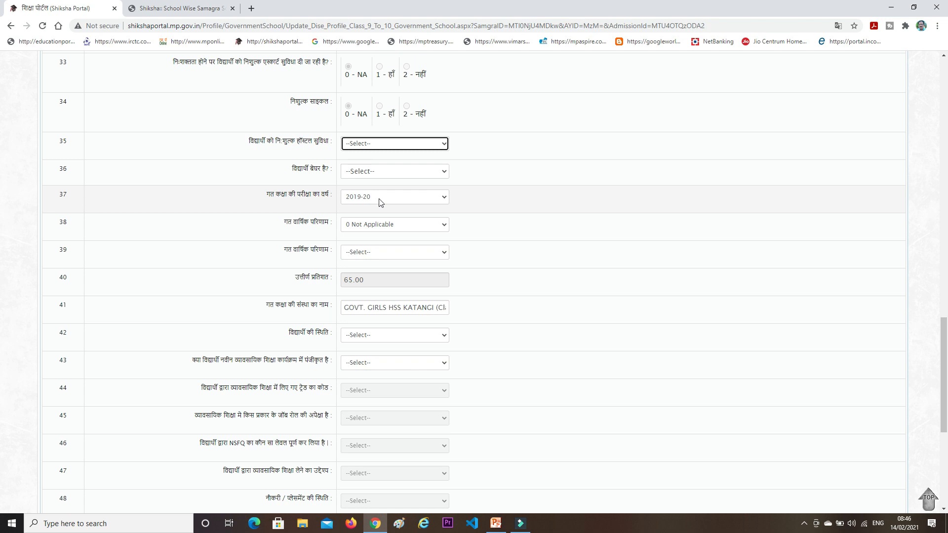
pyautogui.click(381, 226)
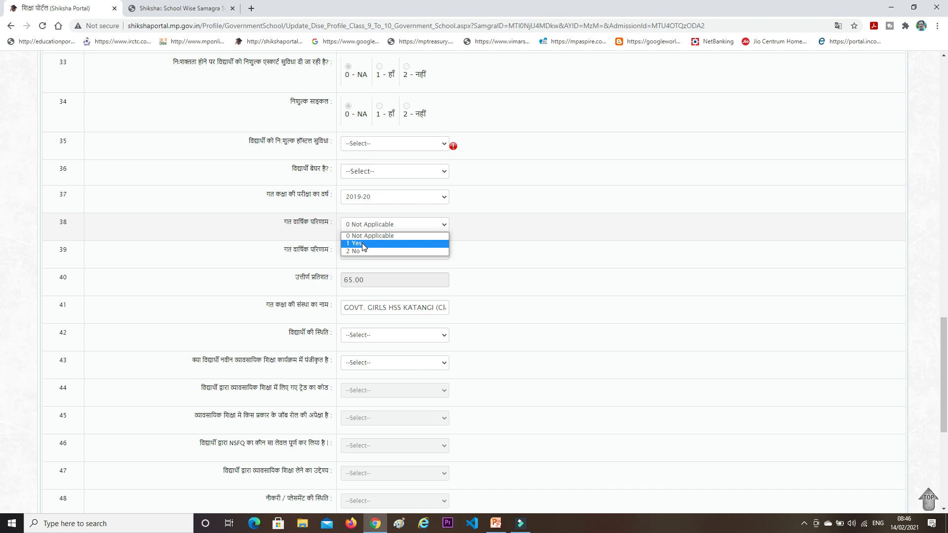
pyautogui.click(363, 244)
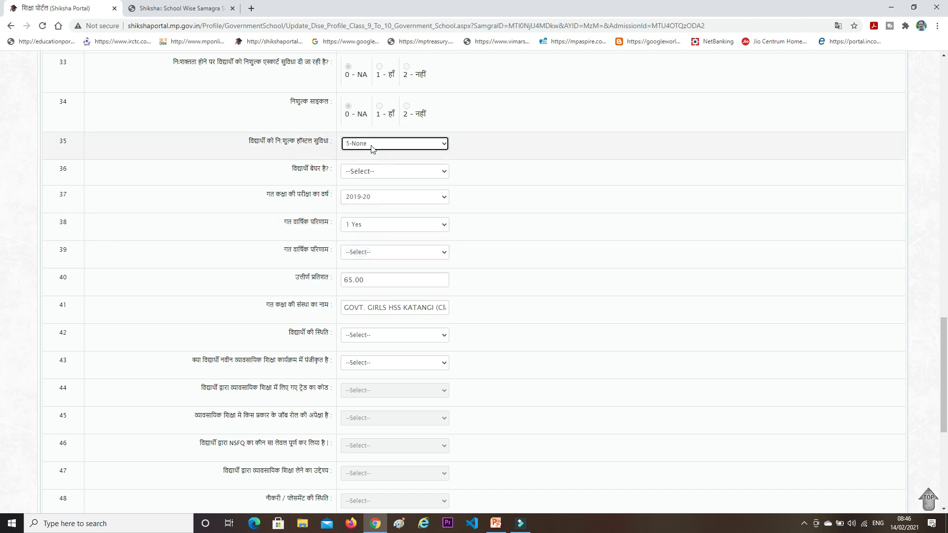
pyautogui.click(370, 258)
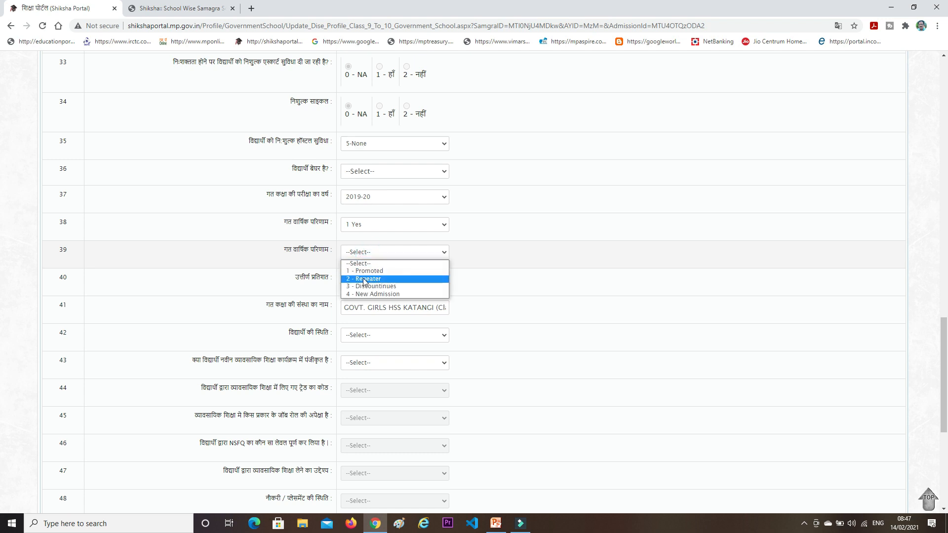
pyautogui.click(364, 274)
pyautogui.click(483, 277)
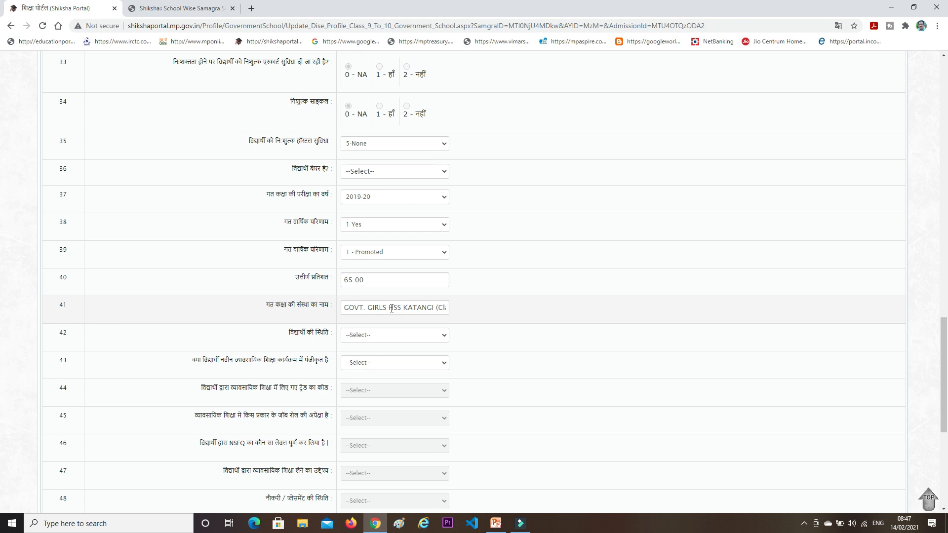
pyautogui.scroll(-2, 391, 308)
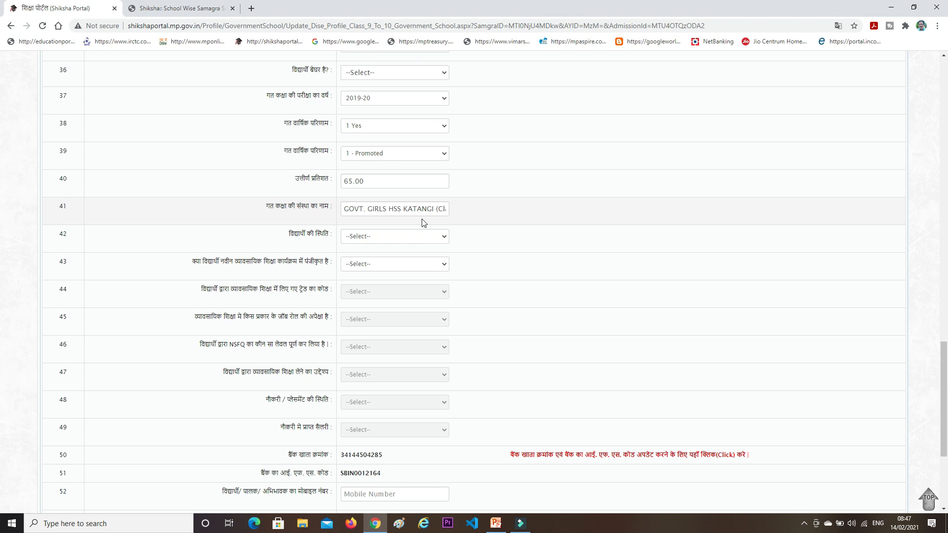
pyautogui.scroll(-4, 402, 248)
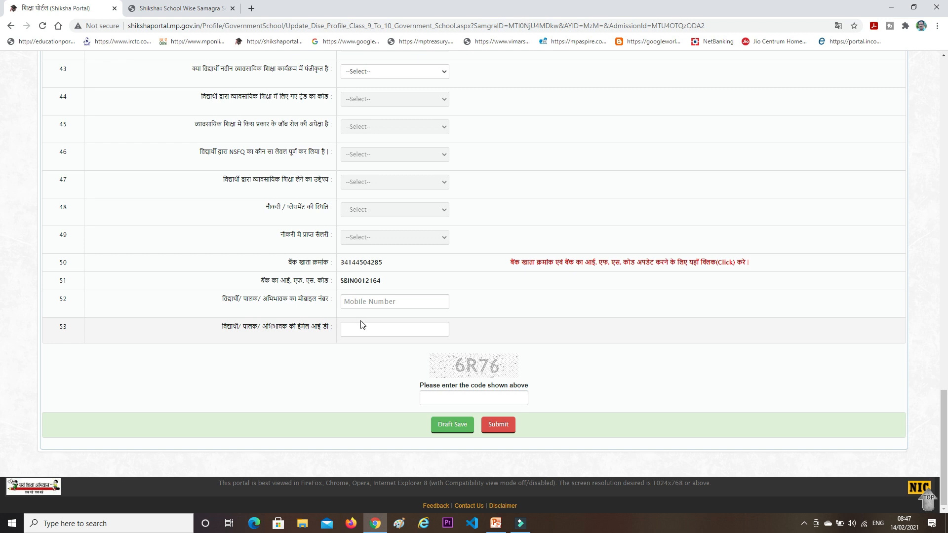
# Enter the displayed captcha code and save the form, which raises the red-field warning
pyautogui.click(428, 398)
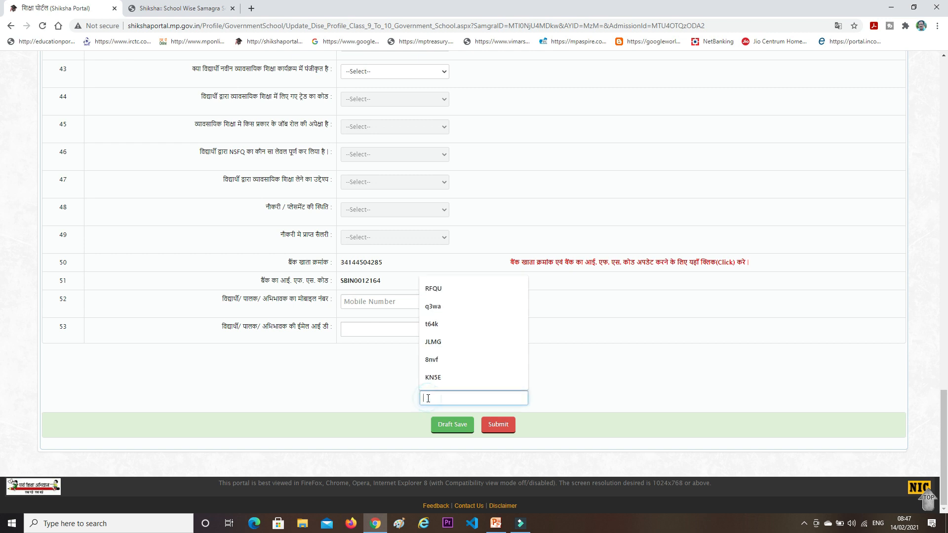
pyautogui.write('6r76')
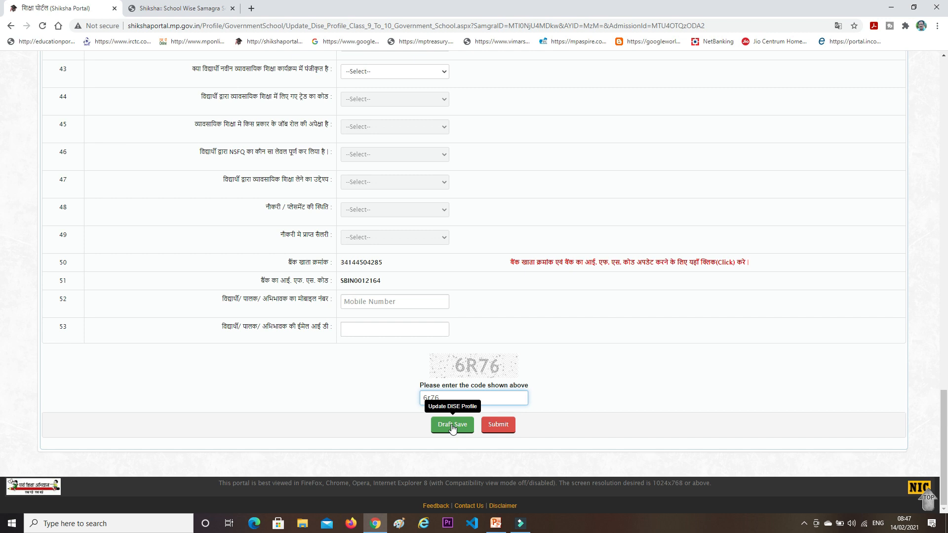
pyautogui.click(494, 425)
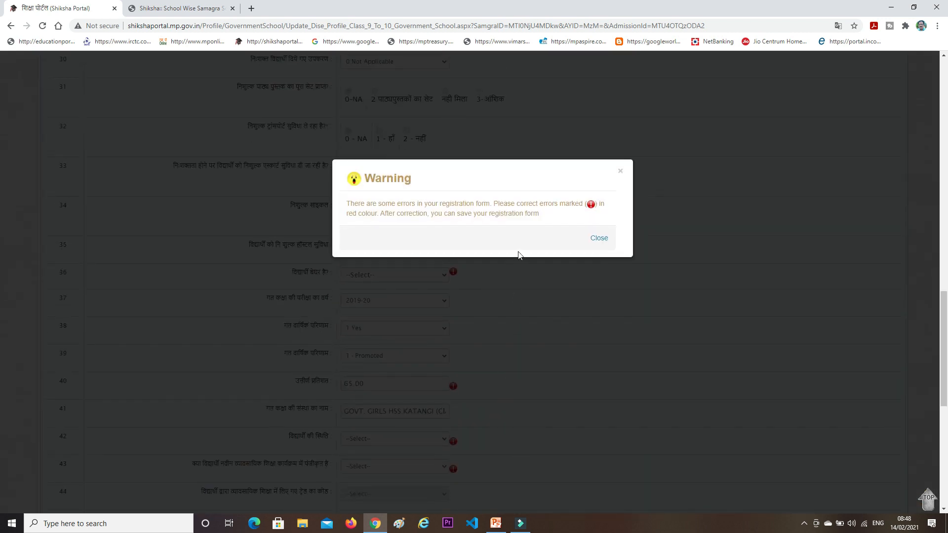
# Dismiss the warning, set row 36 to With Parent/ Guardian and row 40 pass percentage to 65
pyautogui.click(598, 239)
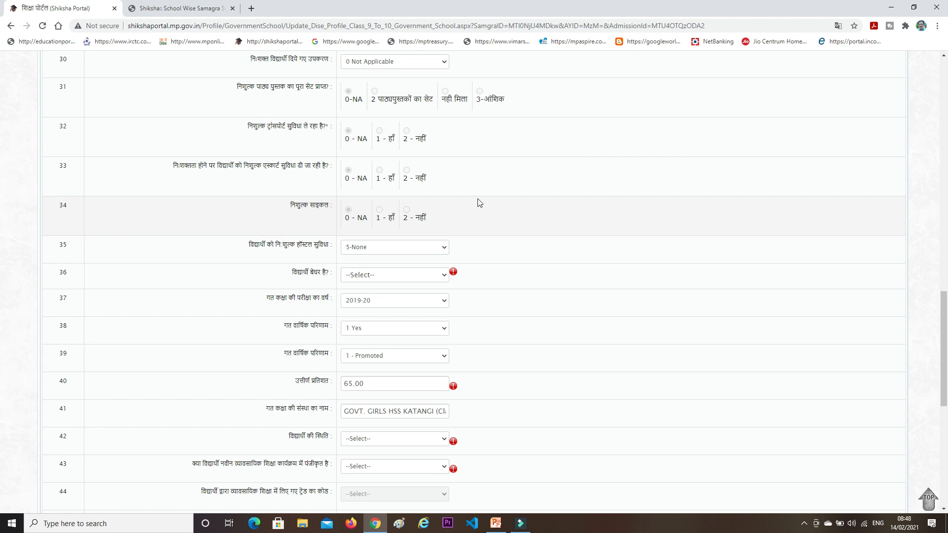
pyautogui.click(398, 277)
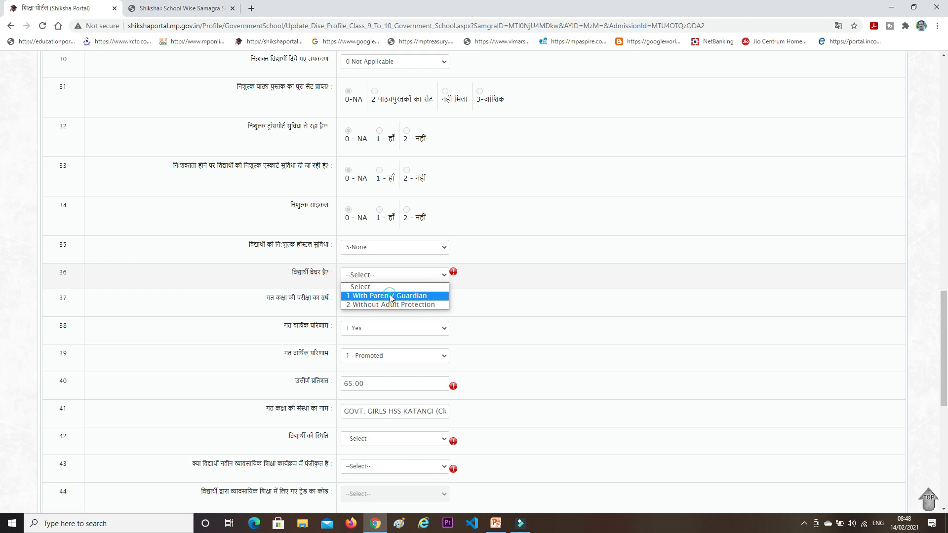
pyautogui.click(390, 297)
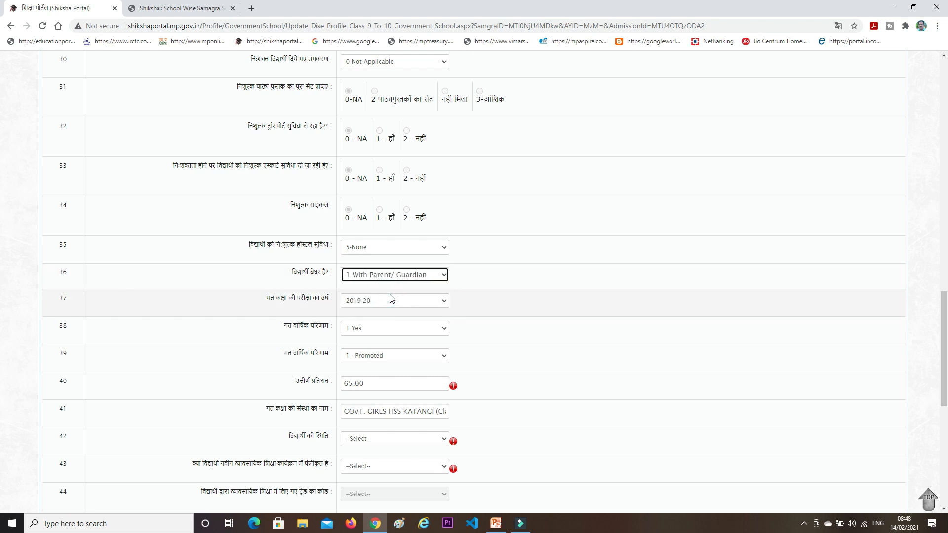
pyautogui.click(403, 386)
pyautogui.scroll(-2, 378, 341)
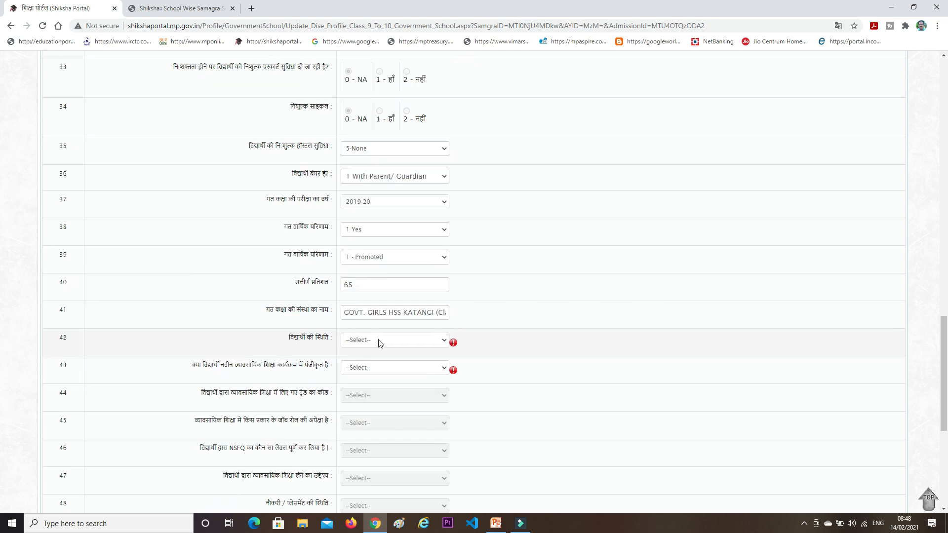
# Set row 42 to 01 Continuing in the same School and row 43 vocational enrolment to No
pyautogui.click(379, 340)
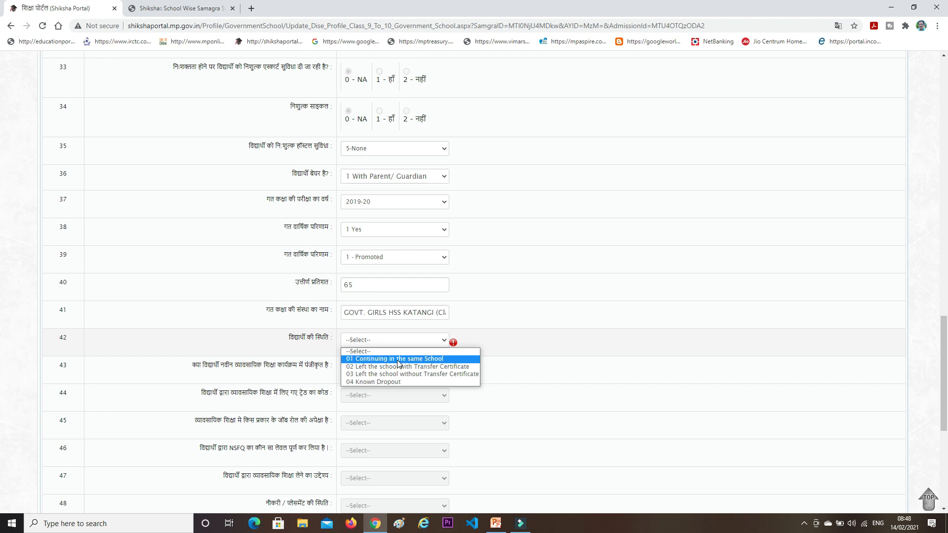
pyautogui.click(398, 359)
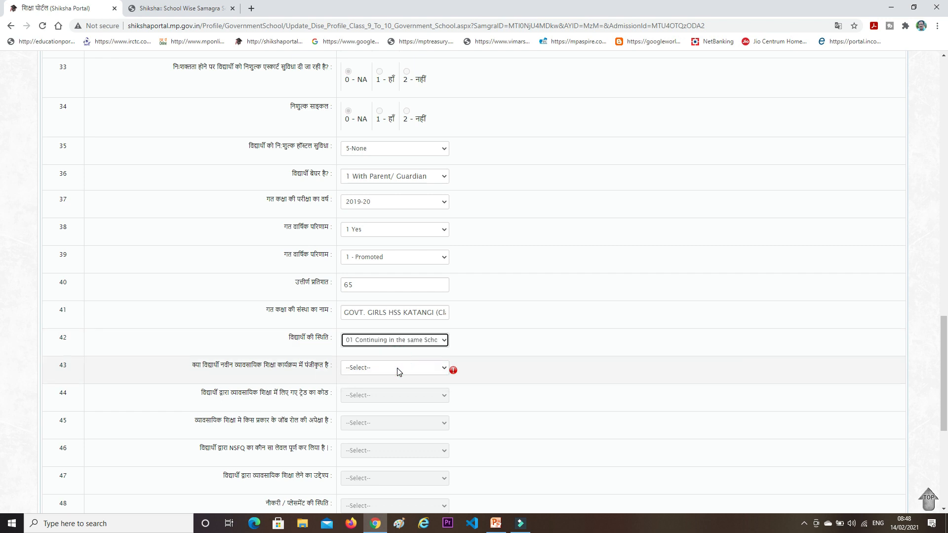
pyautogui.click(398, 368)
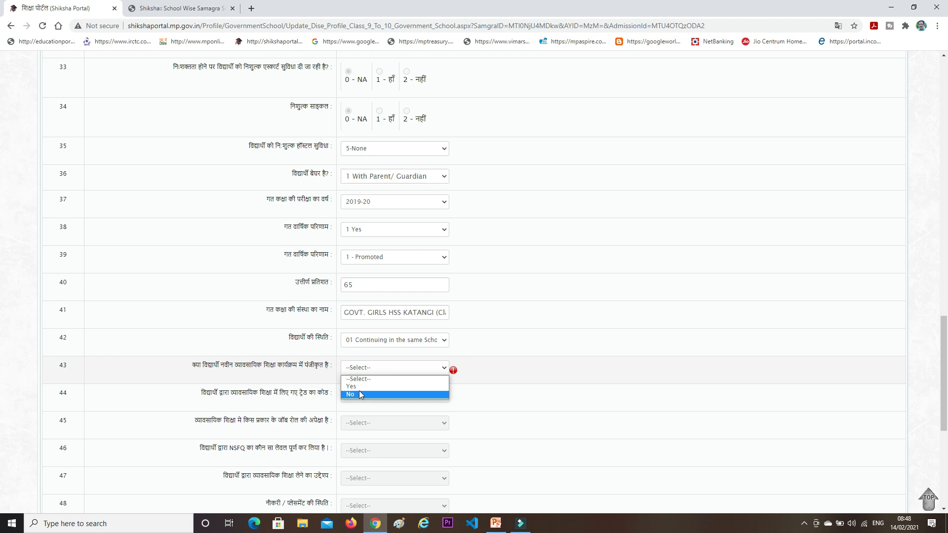
pyautogui.click(359, 394)
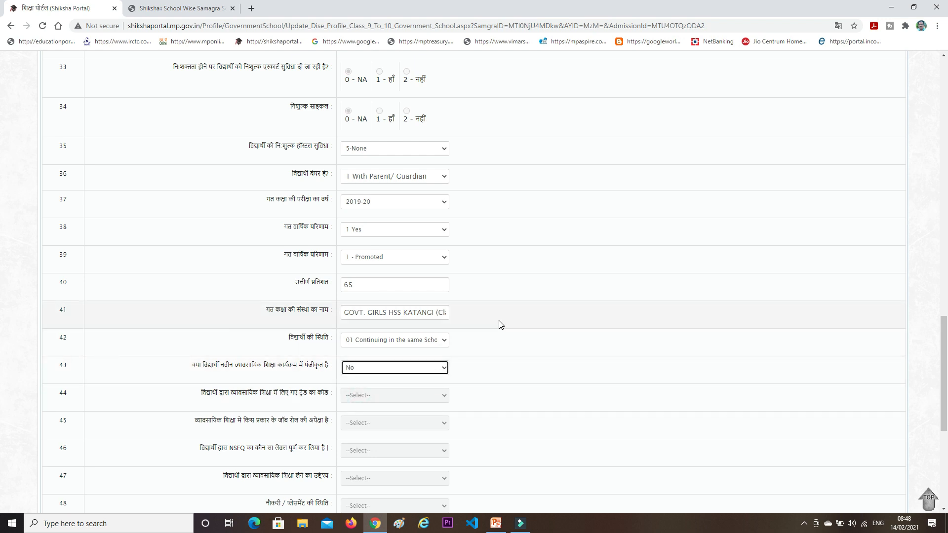
# Set the row 29 disability type to 00 Not Applicable
pyautogui.scroll(-5, 500, 324)
pyautogui.scroll(-1, 499, 324)
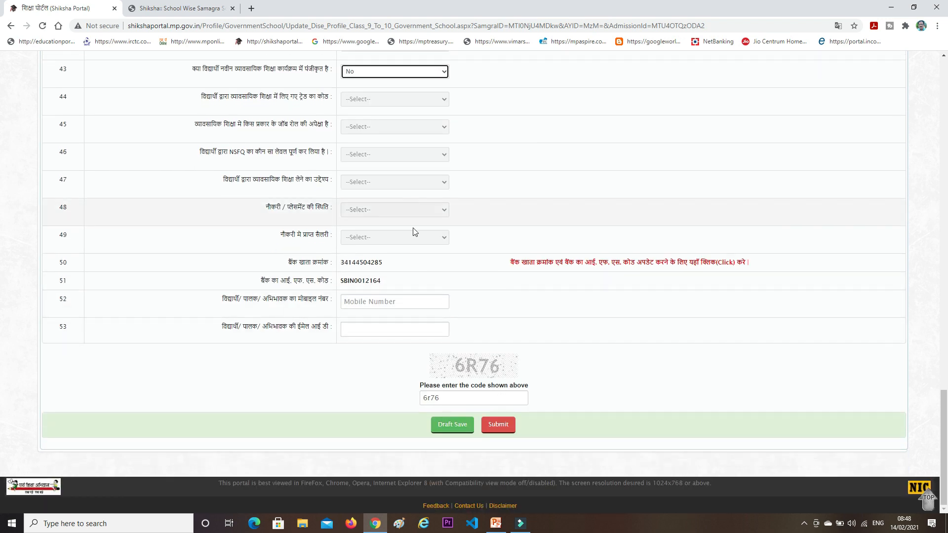
pyautogui.scroll(3, 428, 261)
pyautogui.scroll(7, 427, 260)
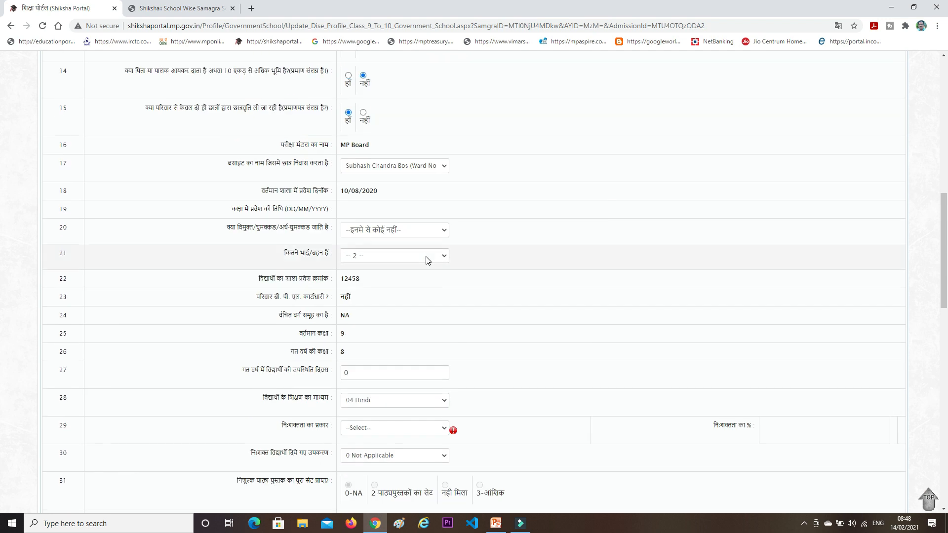
pyautogui.scroll(-3, 420, 267)
pyautogui.click(382, 282)
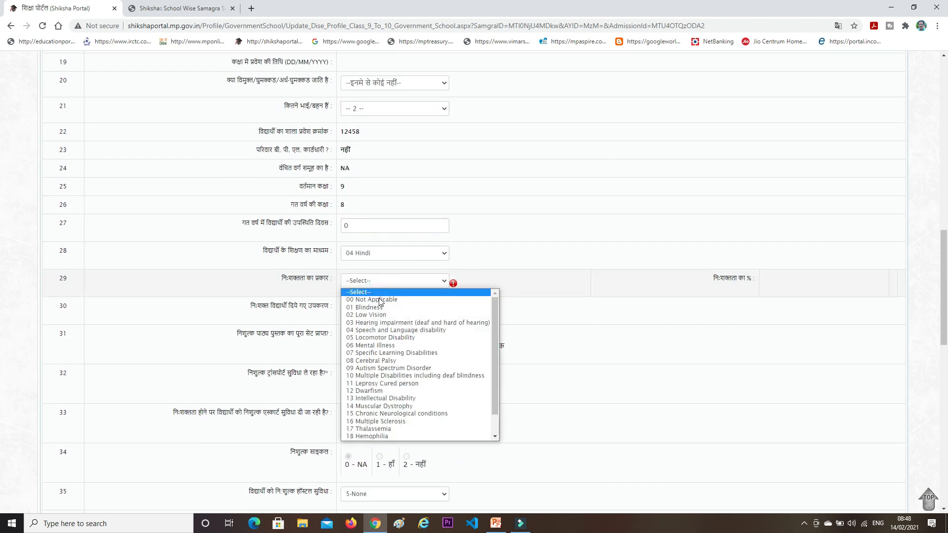
pyautogui.click(377, 299)
# Submit the corrected profile, bringing up scheme 3.2 Pre-Matric ST worth 3000
pyautogui.scroll(1, 385, 299)
pyautogui.scroll(12, 395, 299)
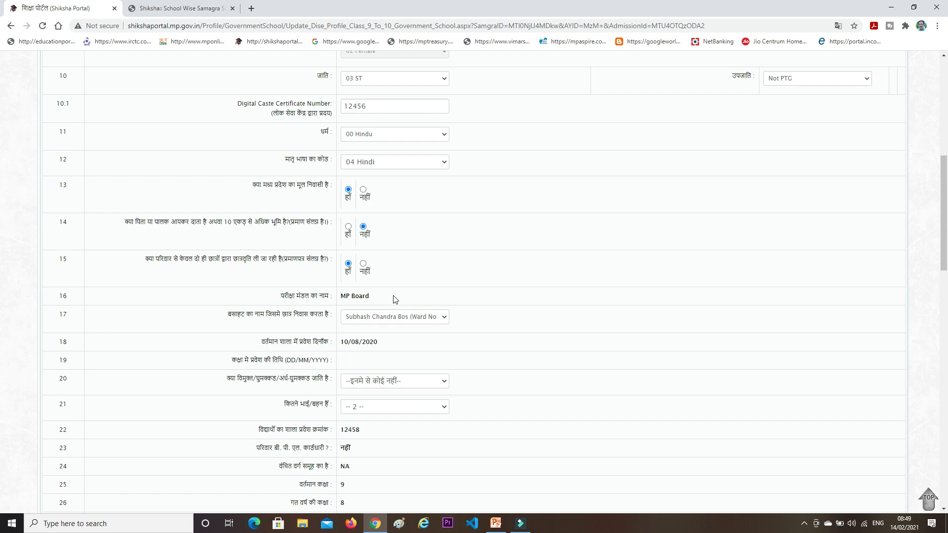
pyautogui.scroll(-6, 395, 299)
pyautogui.scroll(-20, 395, 299)
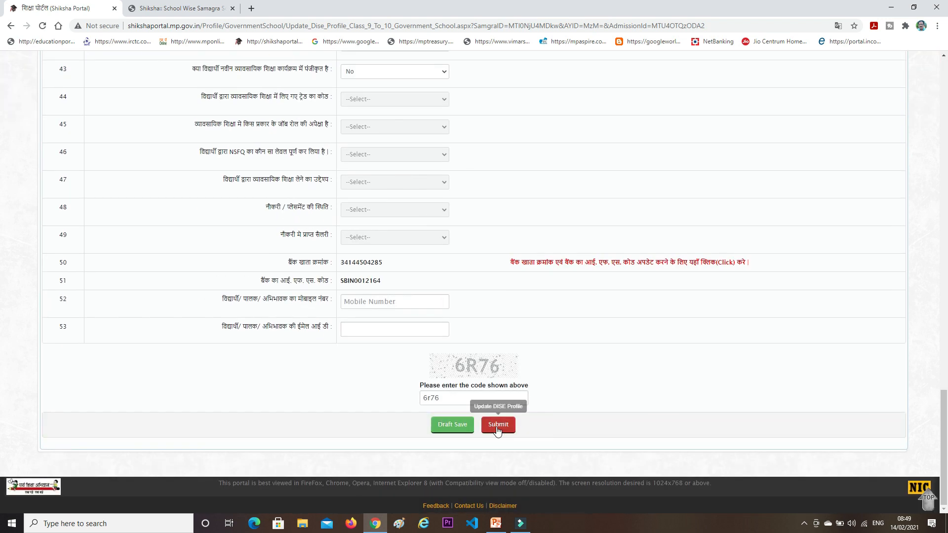
pyautogui.click(498, 430)
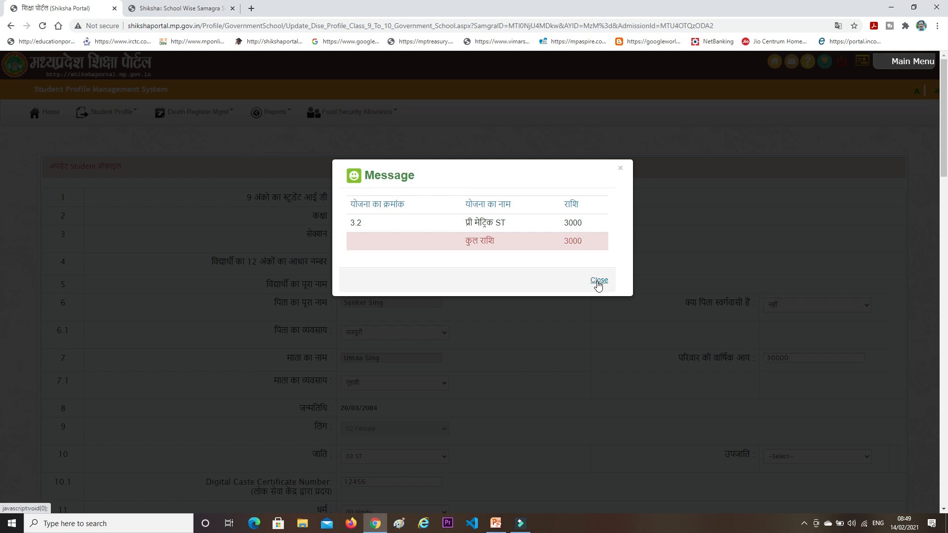
# Dismiss the scheme amount message and bring up the portal's Main Menu of modules
pyautogui.click(598, 282)
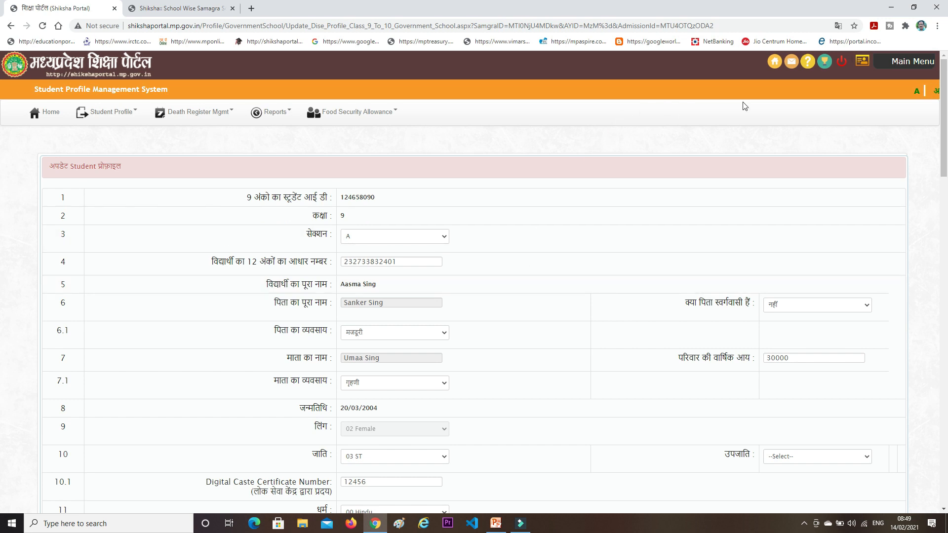
pyautogui.click(899, 64)
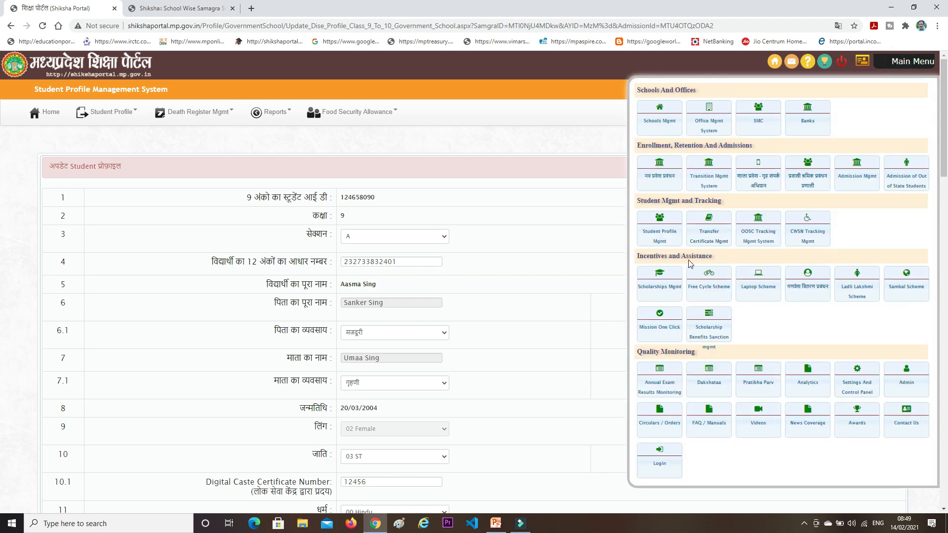
# Go to Scholarship Mgmt and choose the fresh applications view/lock list under Application Mgmt
pyautogui.click(656, 290)
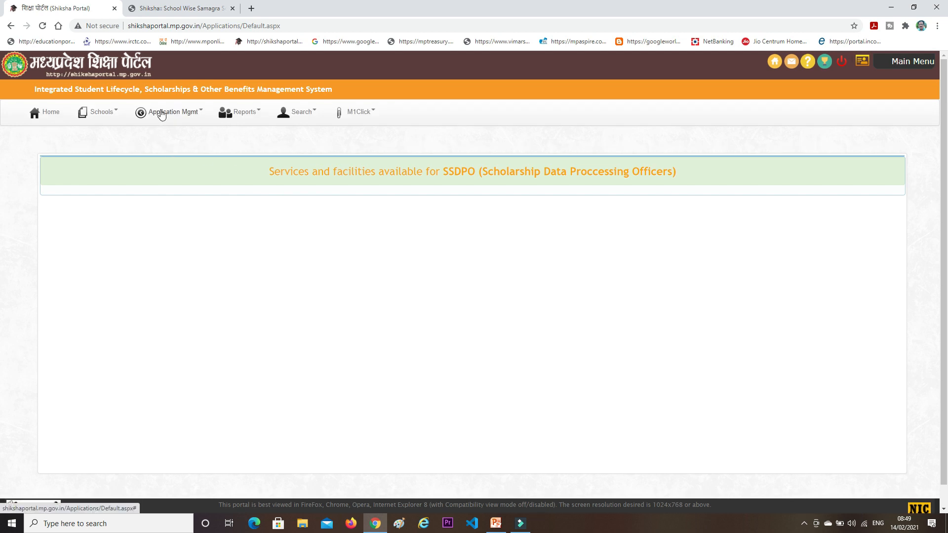
pyautogui.click(161, 113)
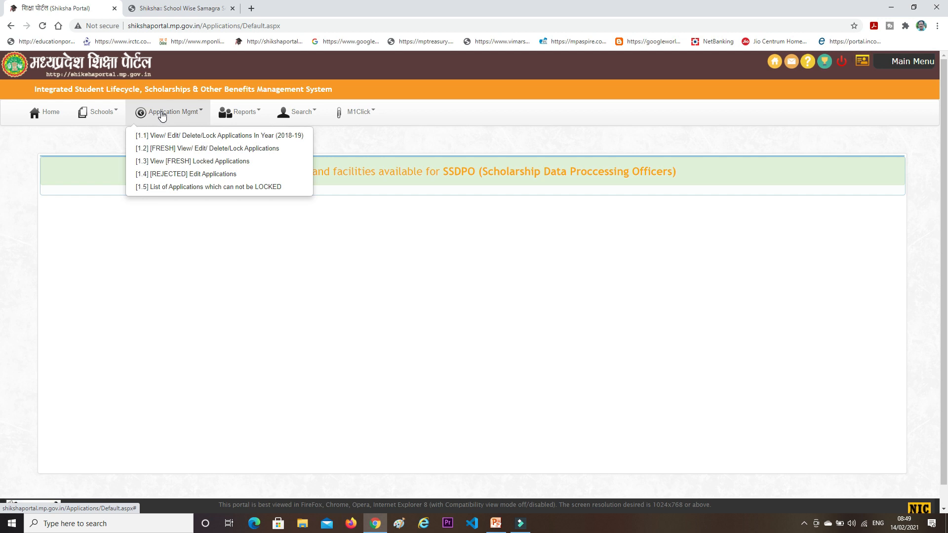
pyautogui.click(163, 149)
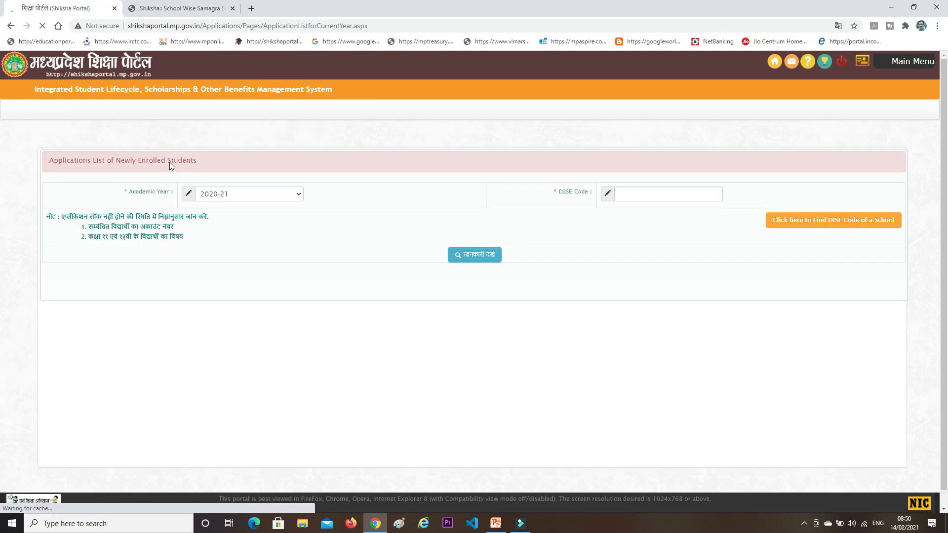
pyautogui.click(647, 193)
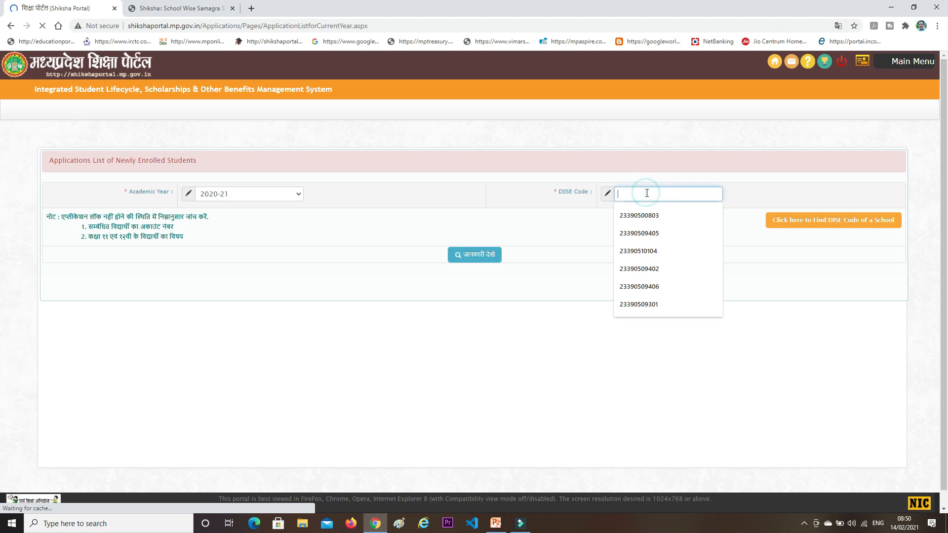
pyautogui.click(644, 221)
pyautogui.click(474, 265)
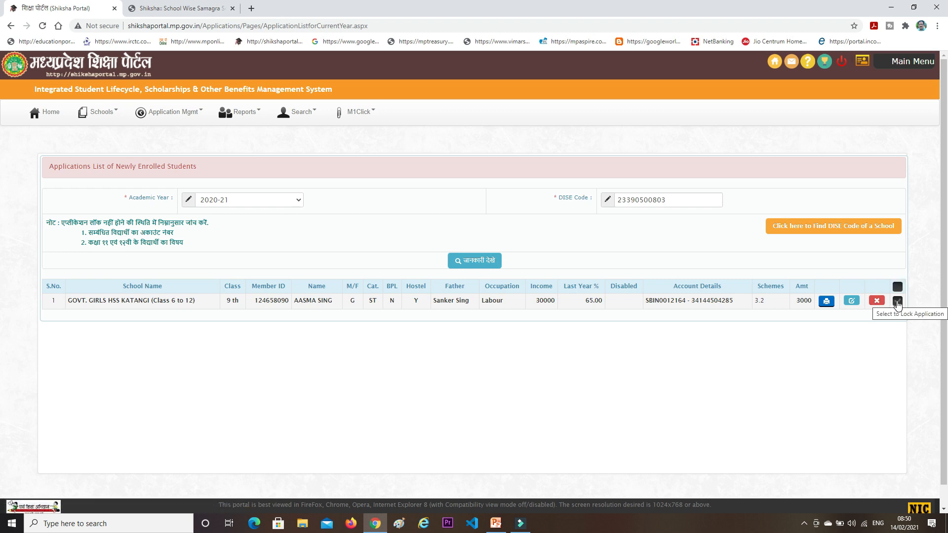
pyautogui.click(897, 302)
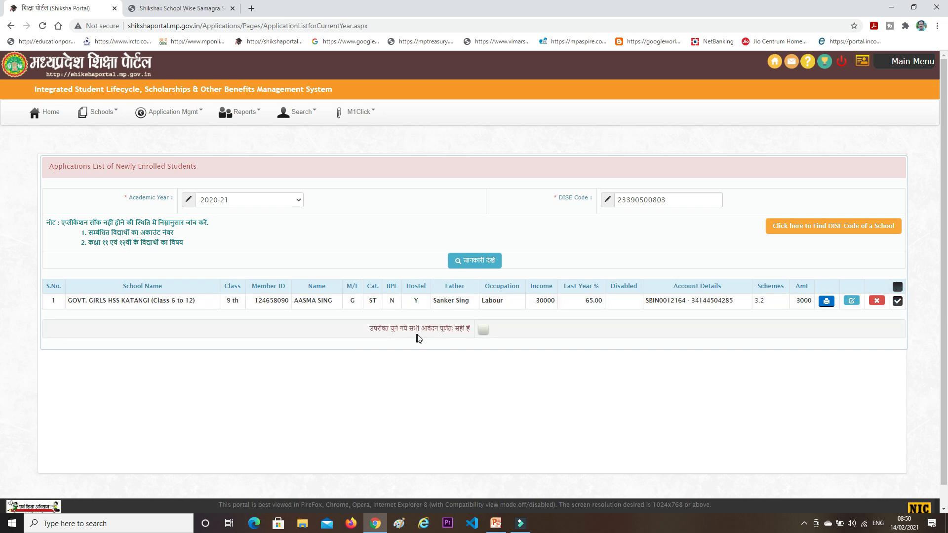
# Tick the declaration confirming all selected applications are correct
pyautogui.click(482, 332)
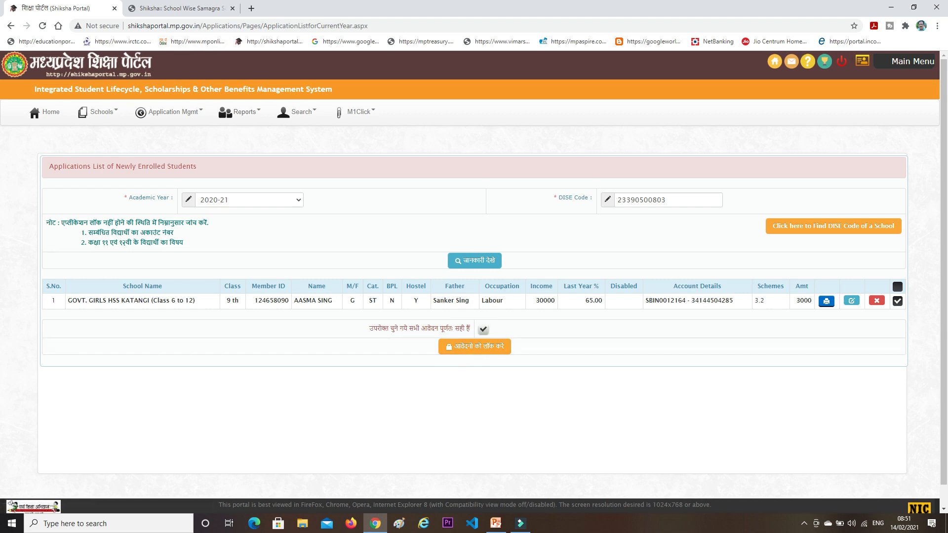
pyautogui.click(804, 524)
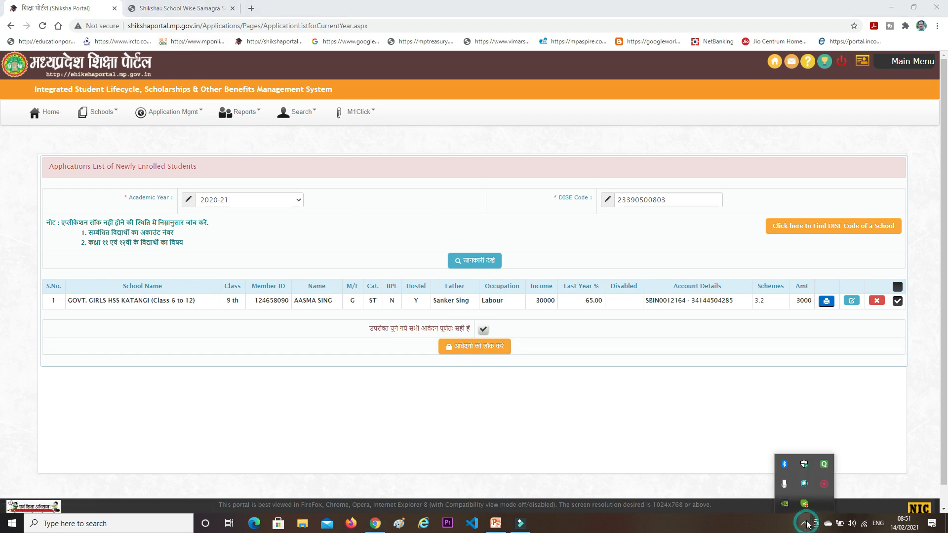
pyautogui.rightClick(820, 483)
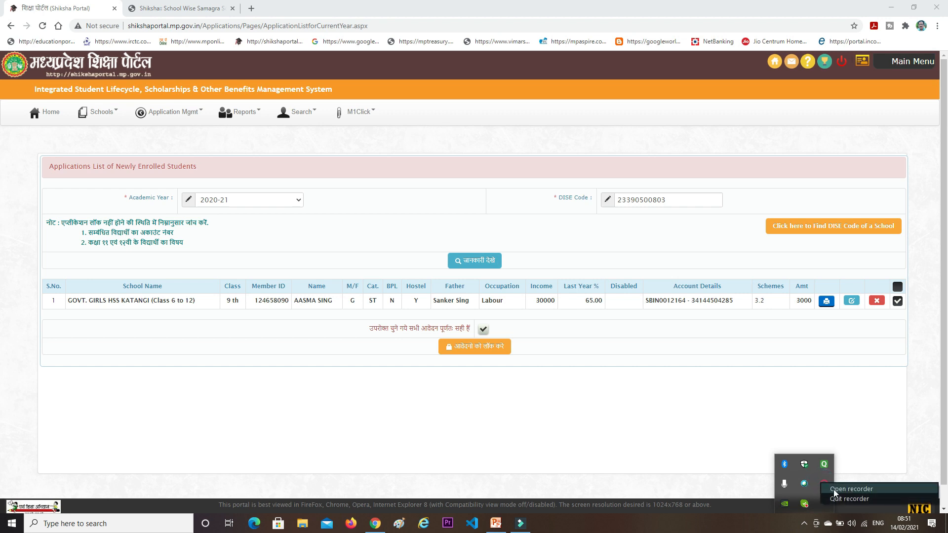
pyautogui.click(833, 490)
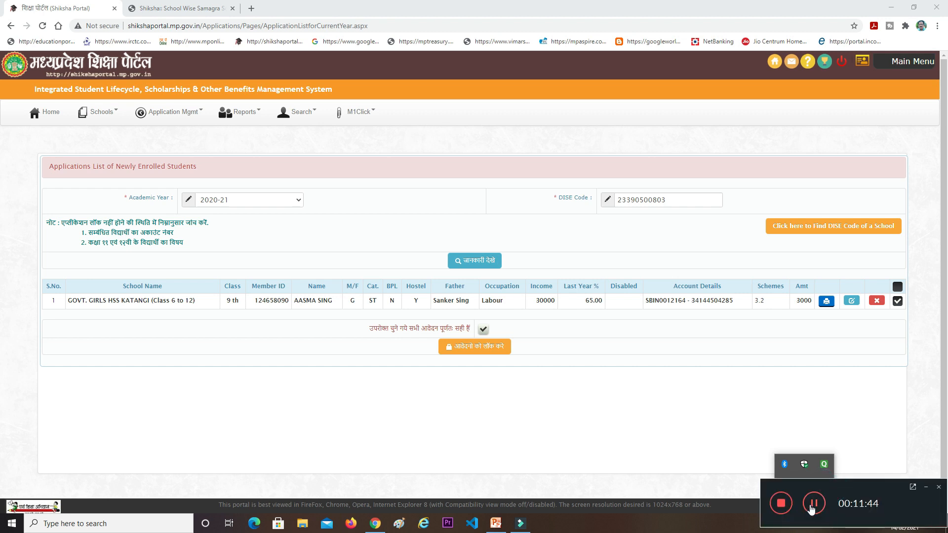
pyautogui.click(813, 503)
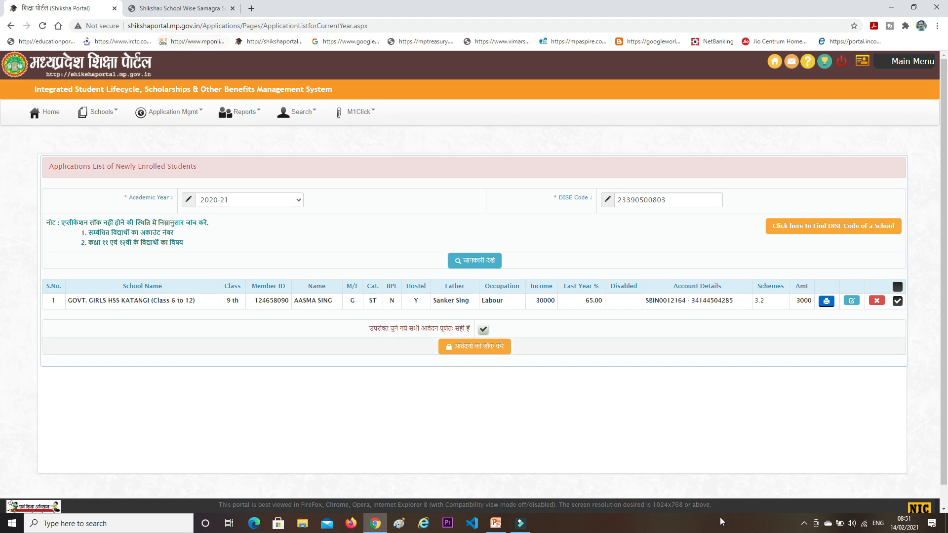
pyautogui.click(804, 523)
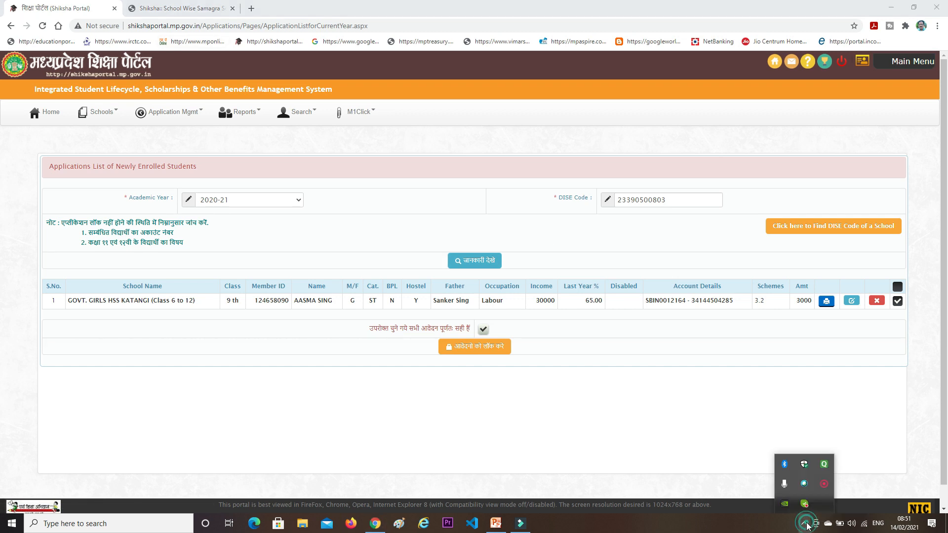
pyautogui.rightClick(823, 483)
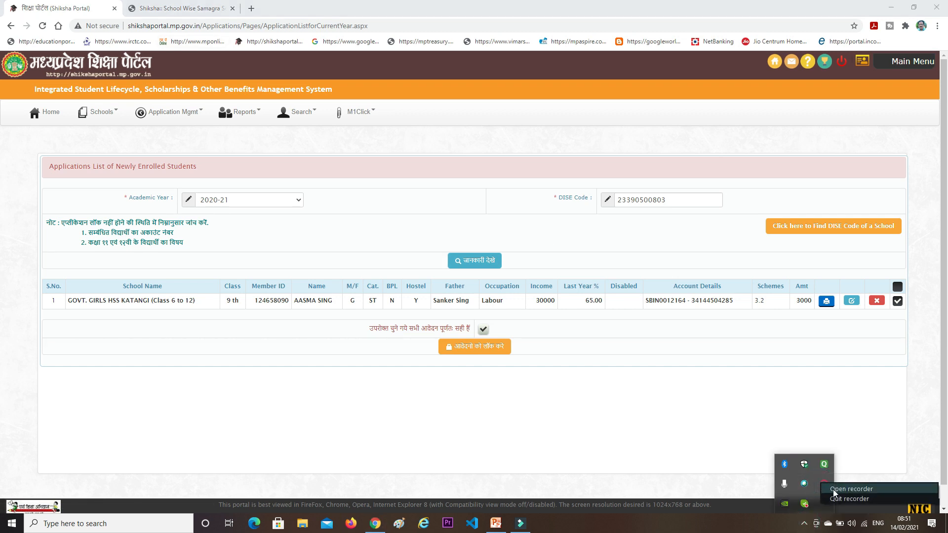
pyautogui.click(833, 491)
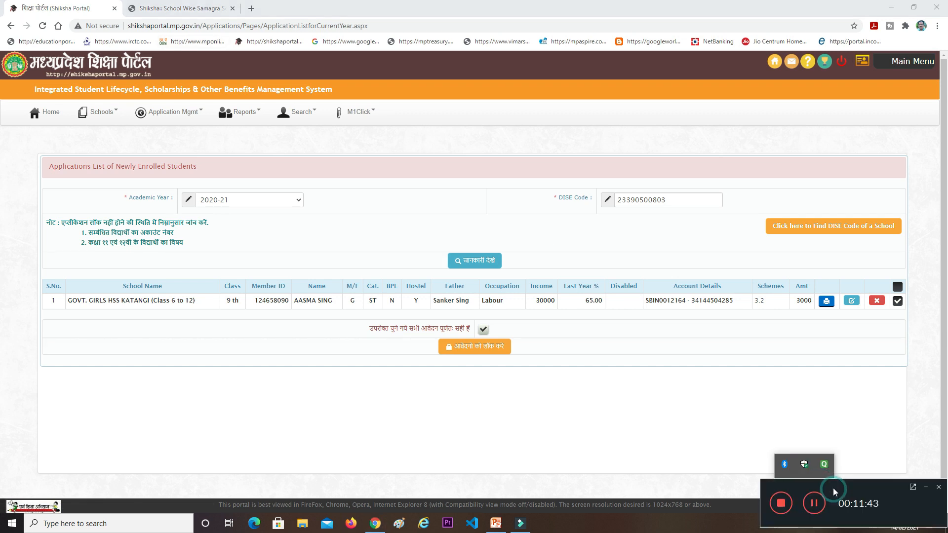
pyautogui.click(811, 507)
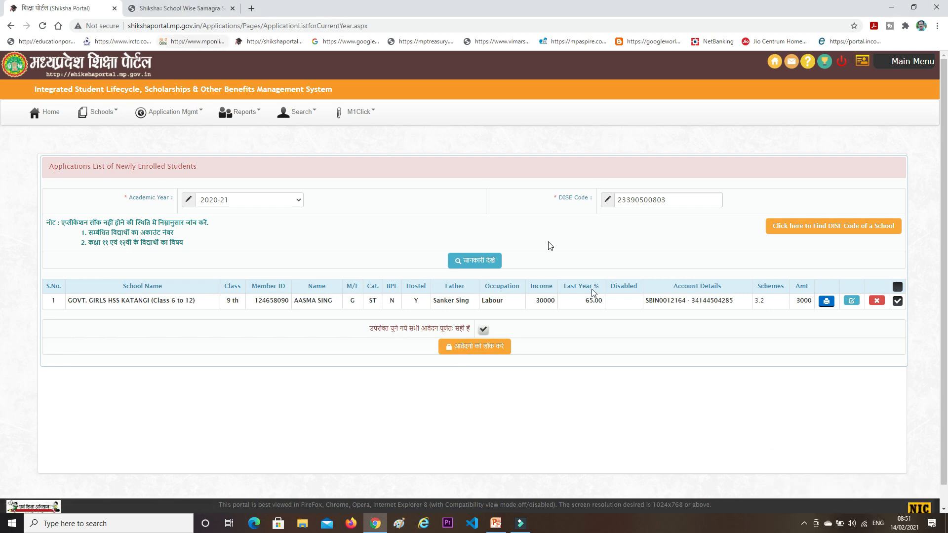
pyautogui.click(803, 524)
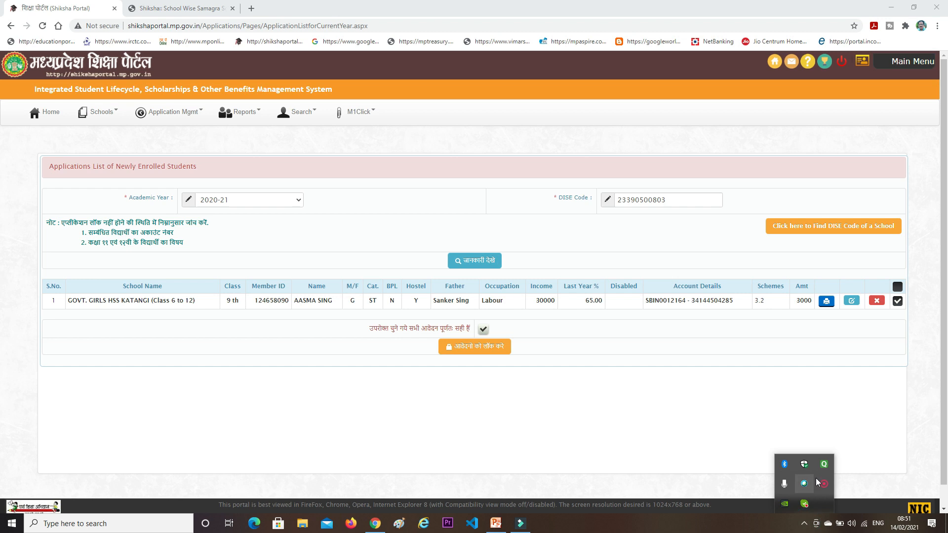
pyautogui.rightClick(822, 484)
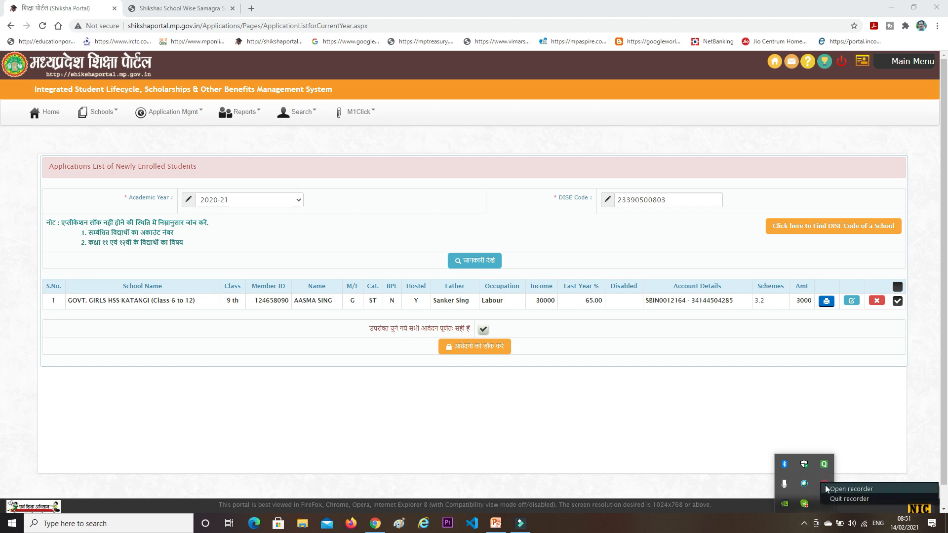
pyautogui.click(828, 488)
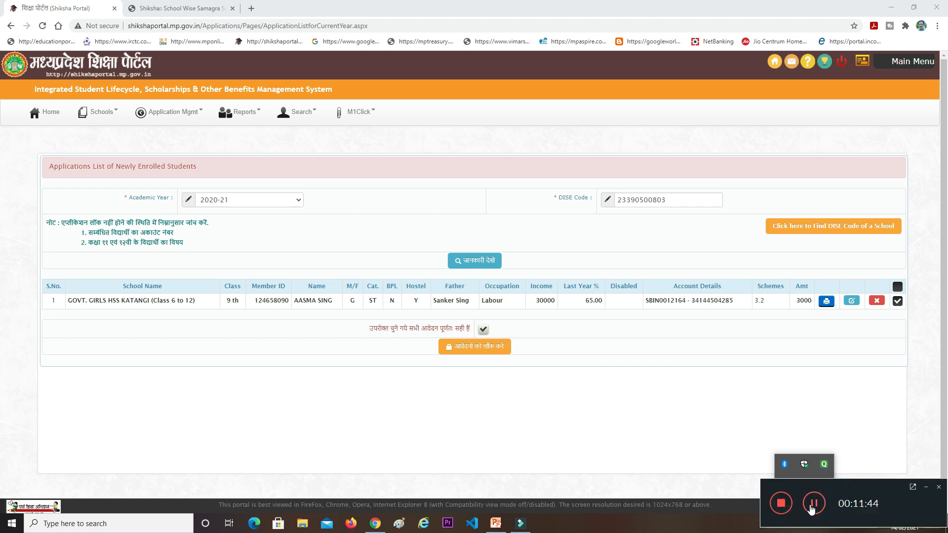
pyautogui.click(813, 503)
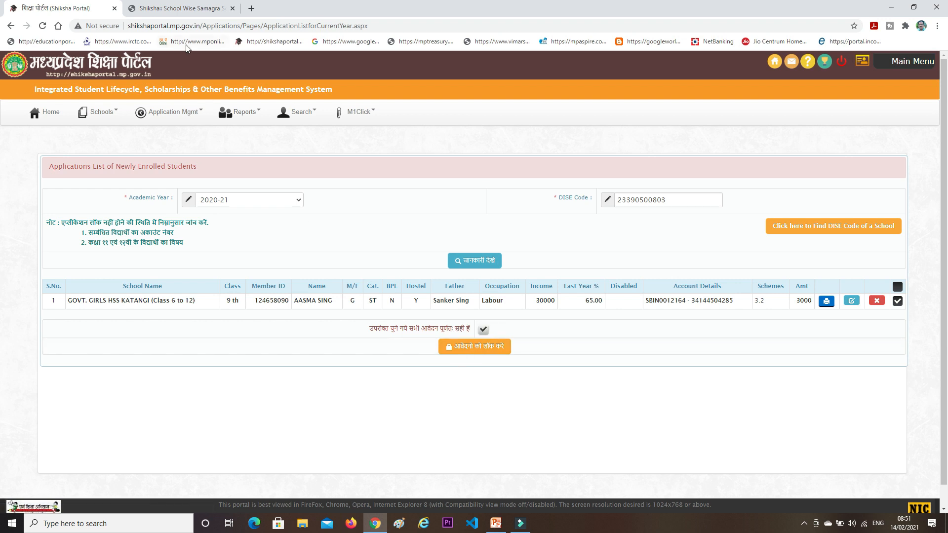
pyautogui.click(804, 523)
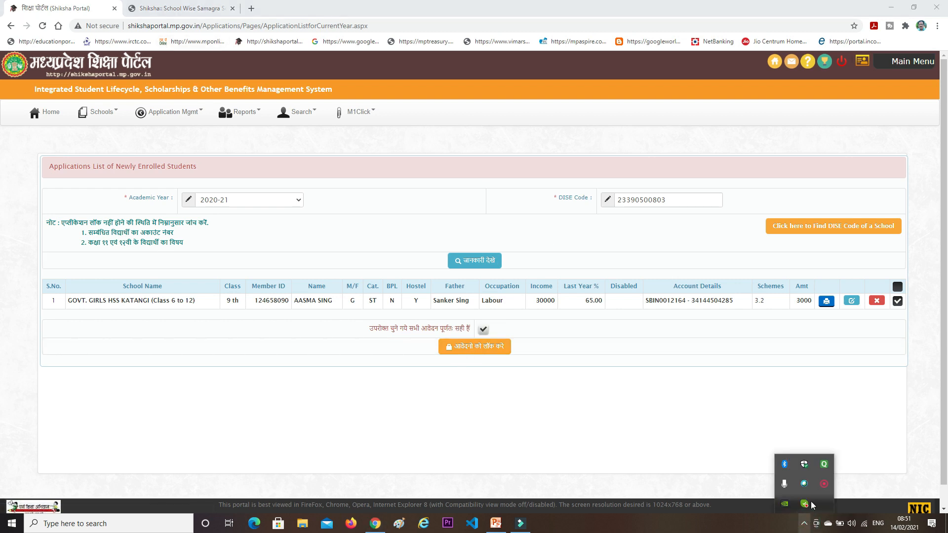
pyautogui.rightClick(823, 485)
pyautogui.click(840, 489)
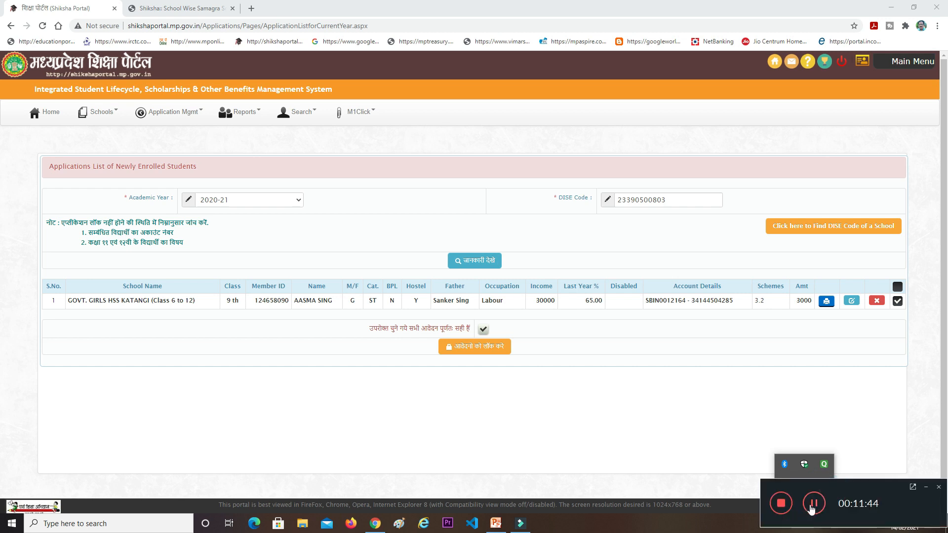
pyautogui.click(814, 503)
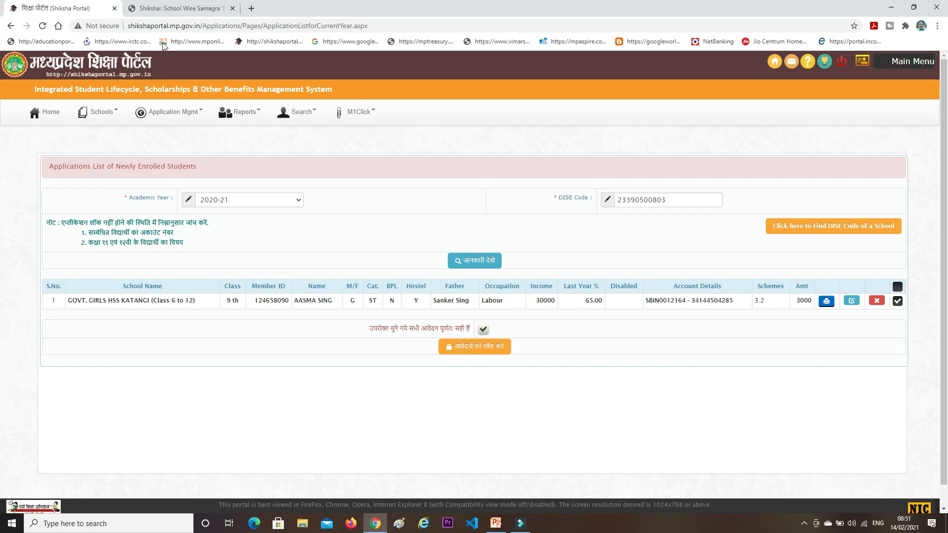
pyautogui.click(804, 524)
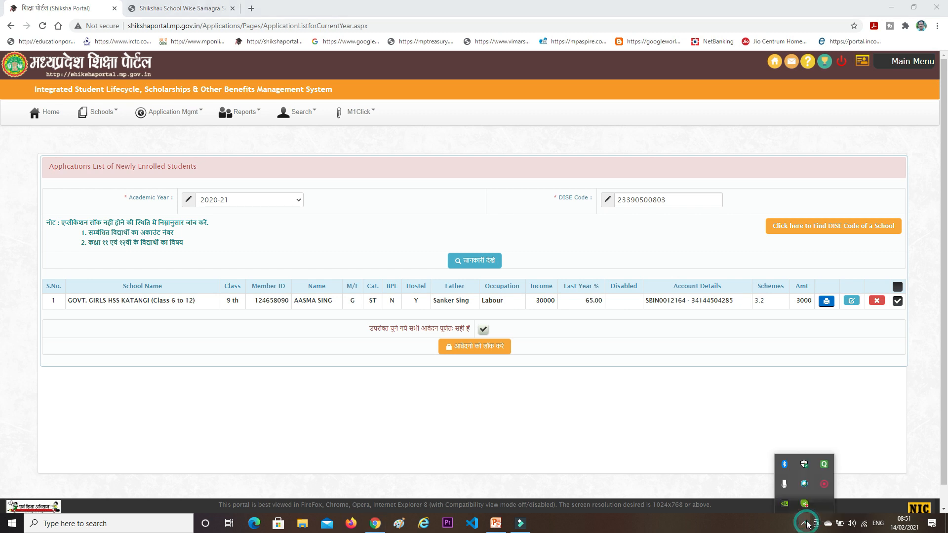
pyautogui.rightClick(821, 483)
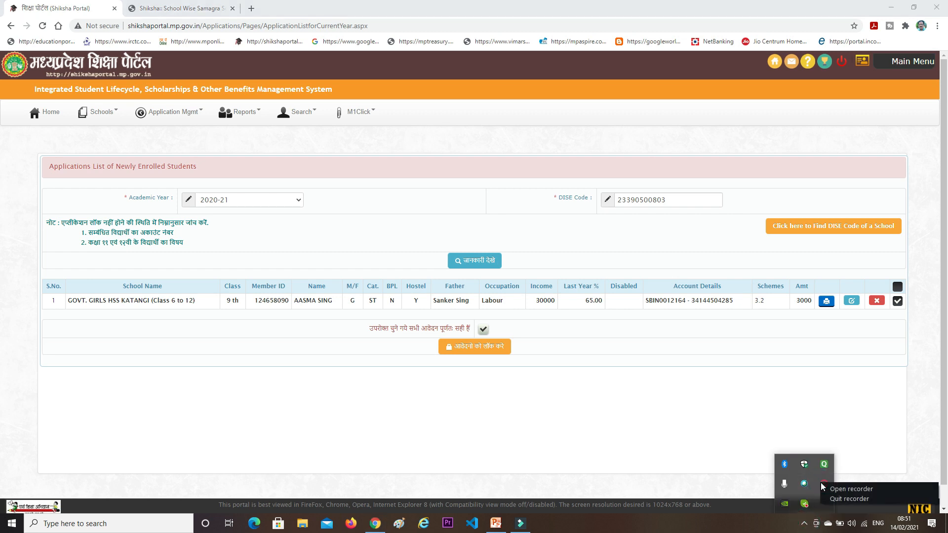
pyautogui.click(833, 491)
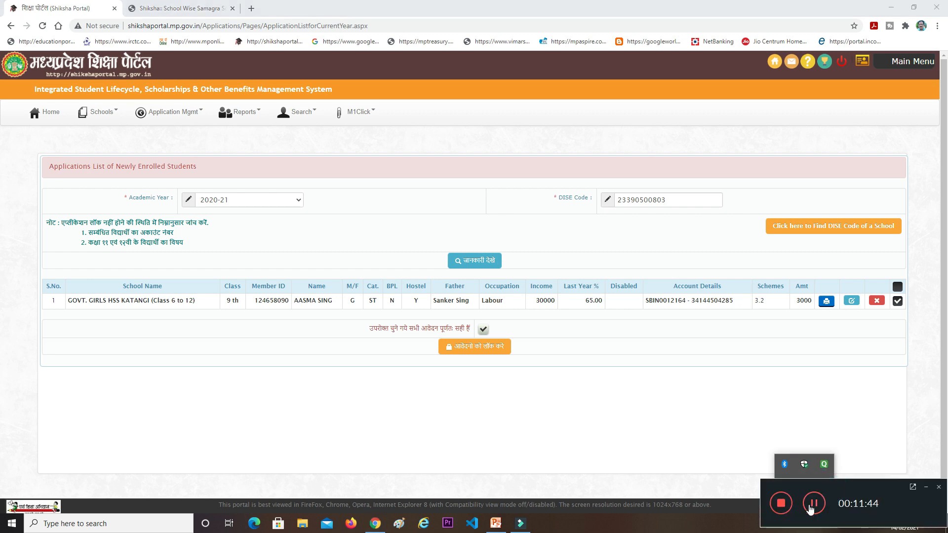
pyautogui.click(813, 504)
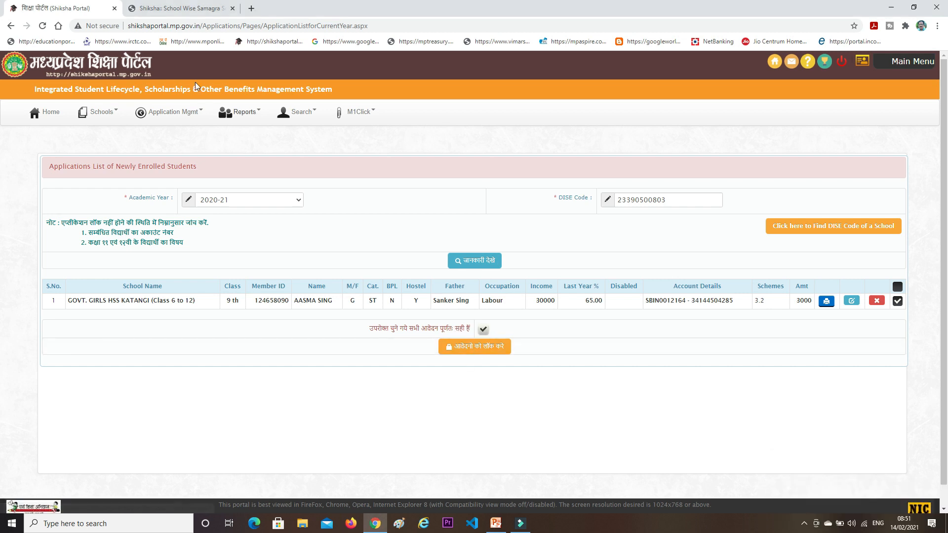
pyautogui.click(804, 523)
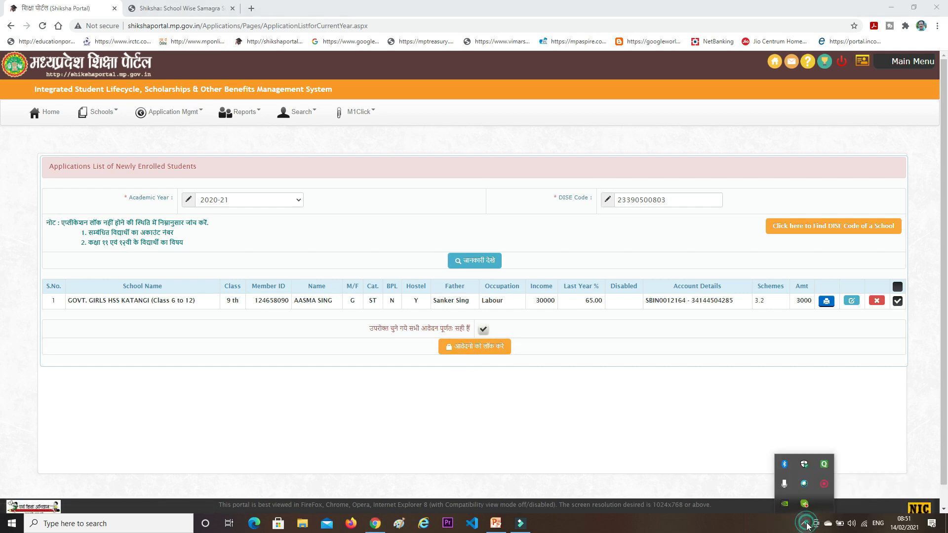
pyautogui.rightClick(822, 483)
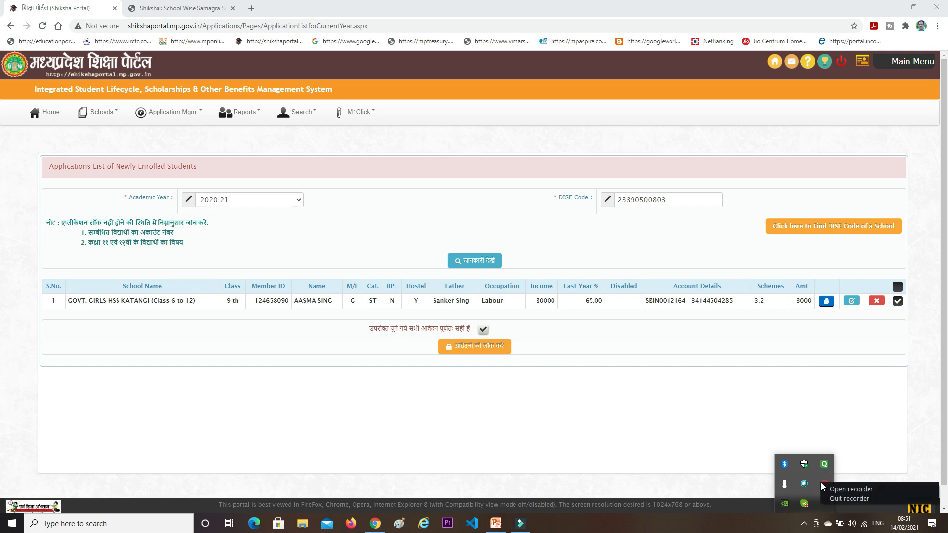
pyautogui.click(851, 489)
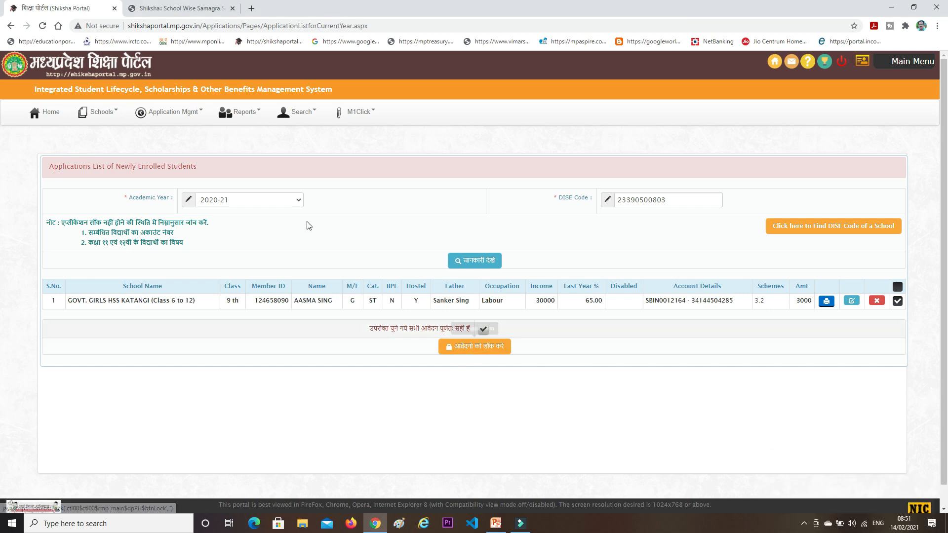
pyautogui.click(808, 524)
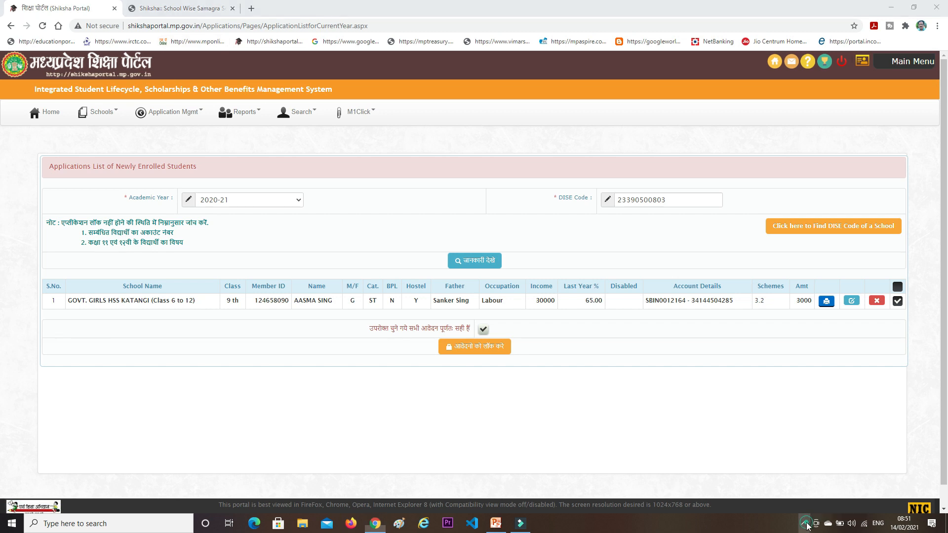
pyautogui.click(822, 485)
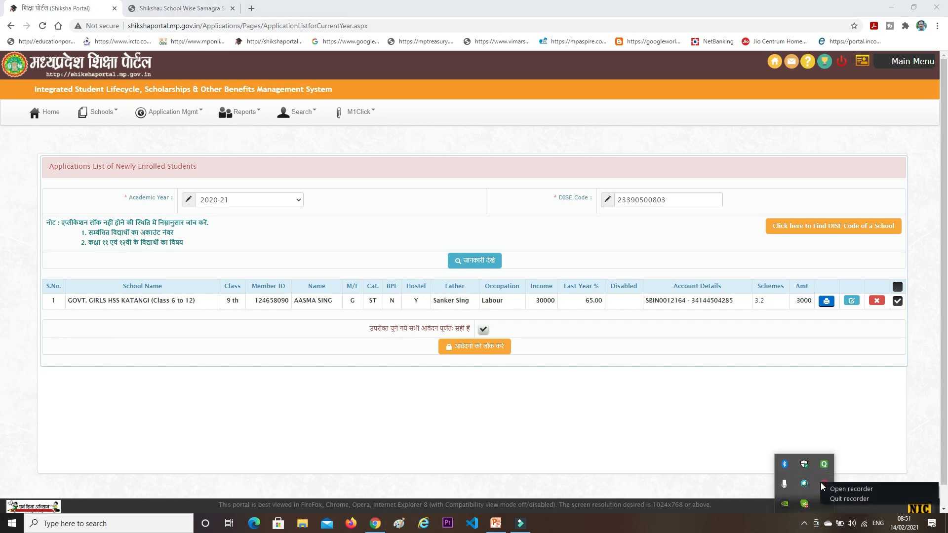